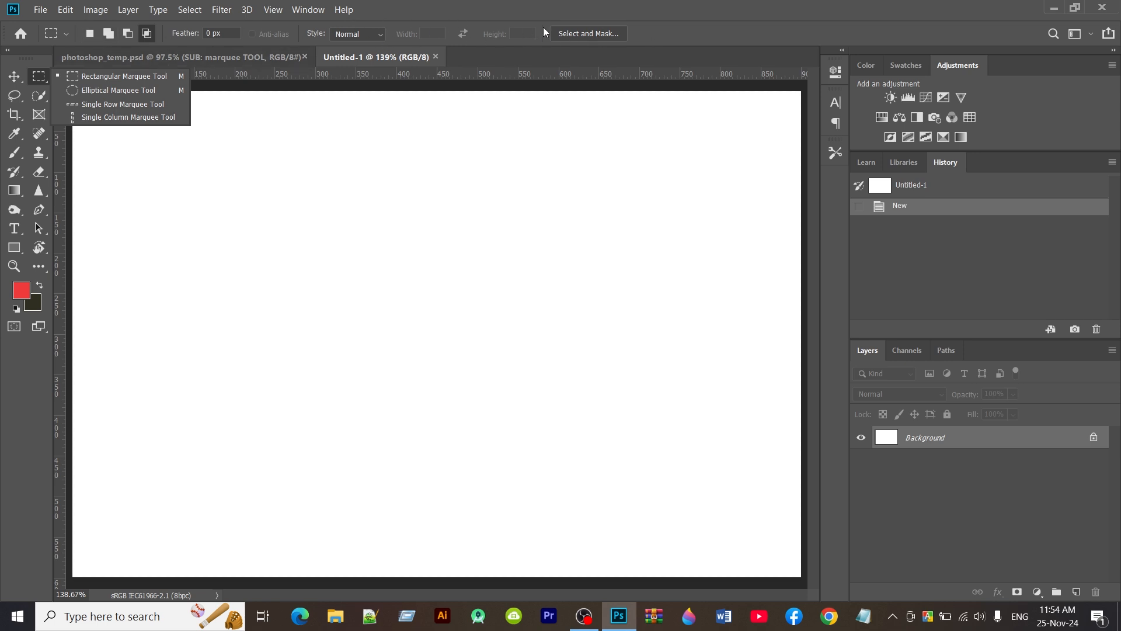
Add a new layer and draw two rectangular marquees in New Selection mode, the second replacing the first
click(96, 78)
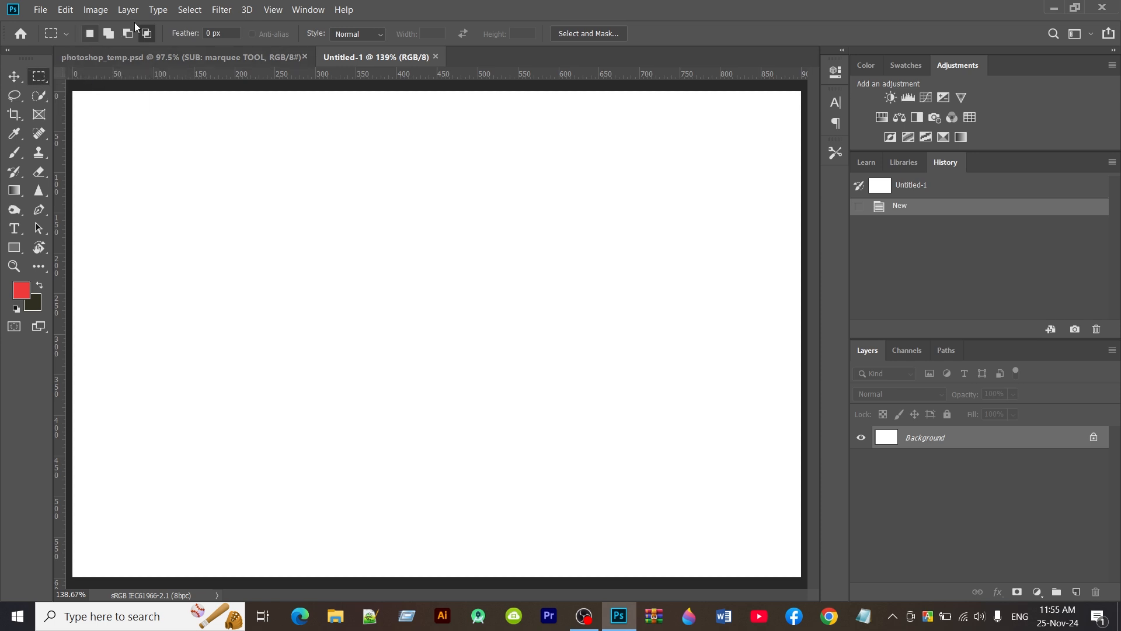
click(90, 36)
key(ctrl+z)
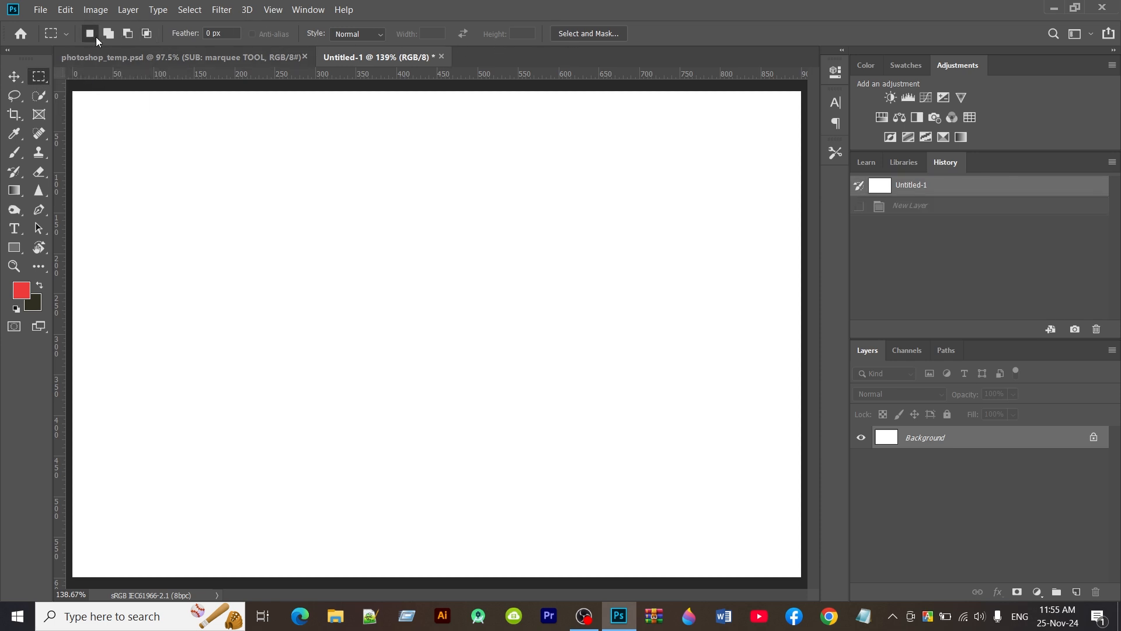
click(1077, 592)
drag(137, 176, 288, 303)
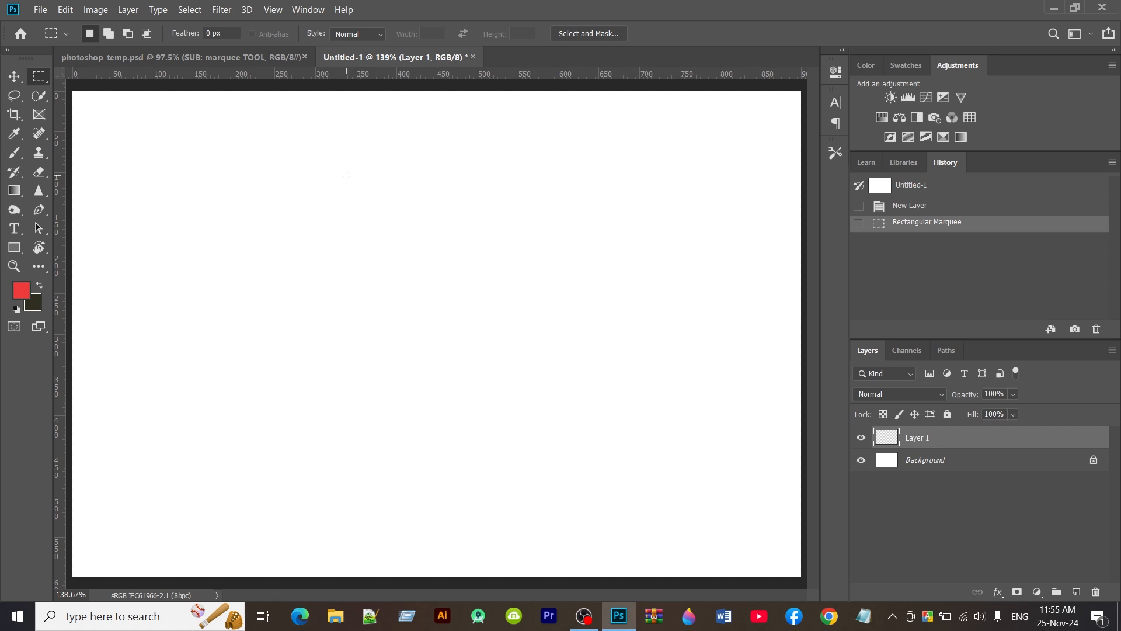
drag(347, 176, 503, 256)
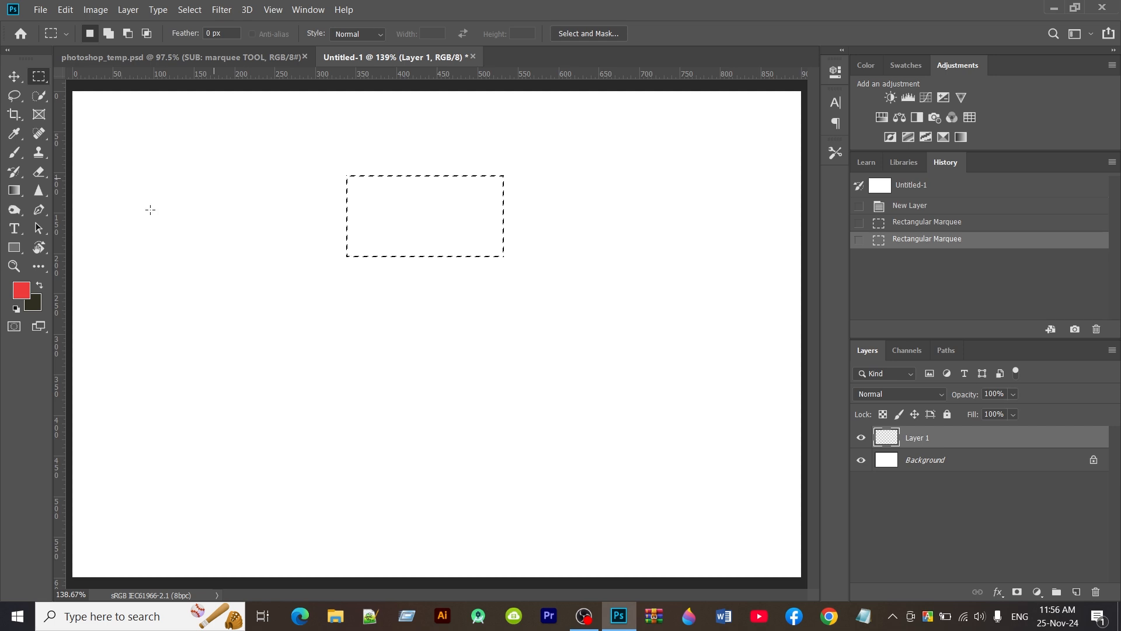
Add six more separate rectangles around the existing marquee using Add to Selection mode
click(109, 32)
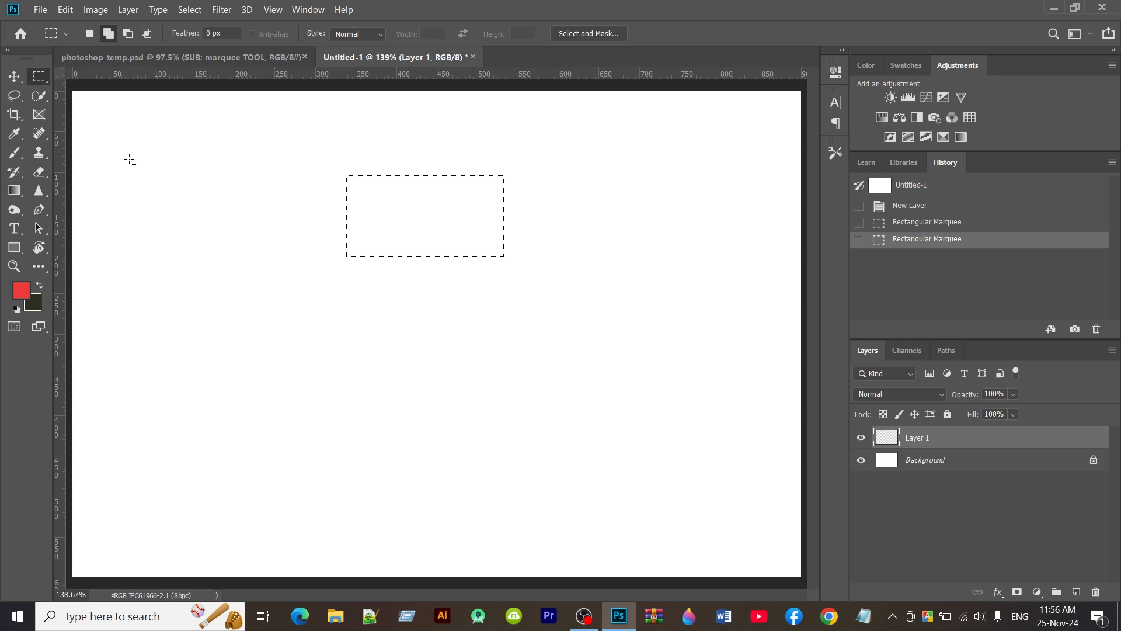
drag(121, 170, 242, 253)
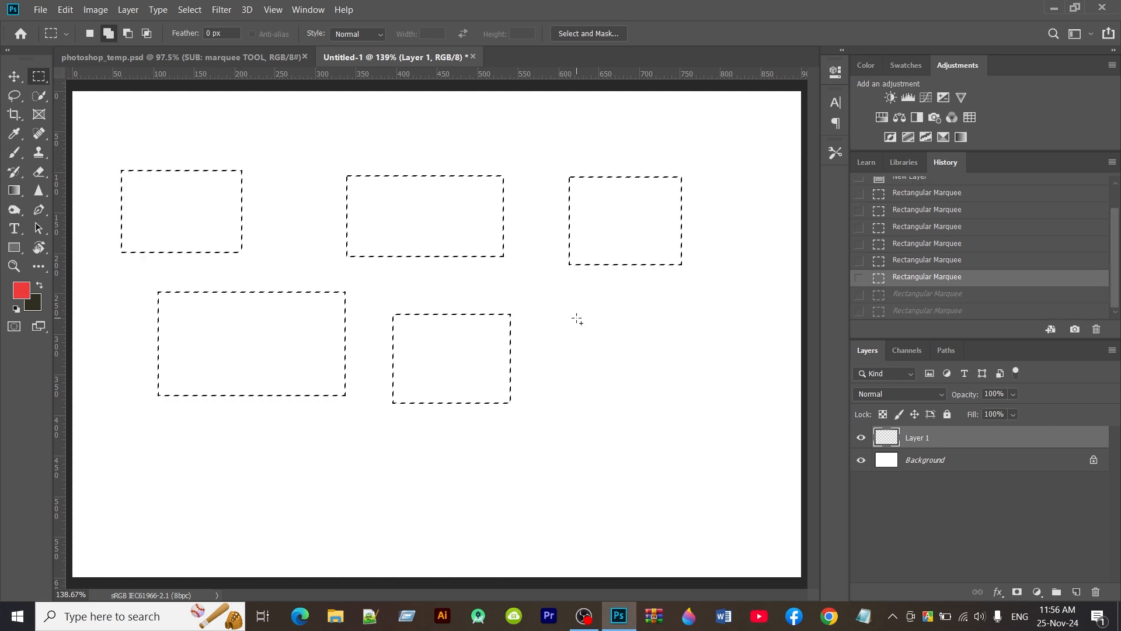
drag(183, 442, 378, 537)
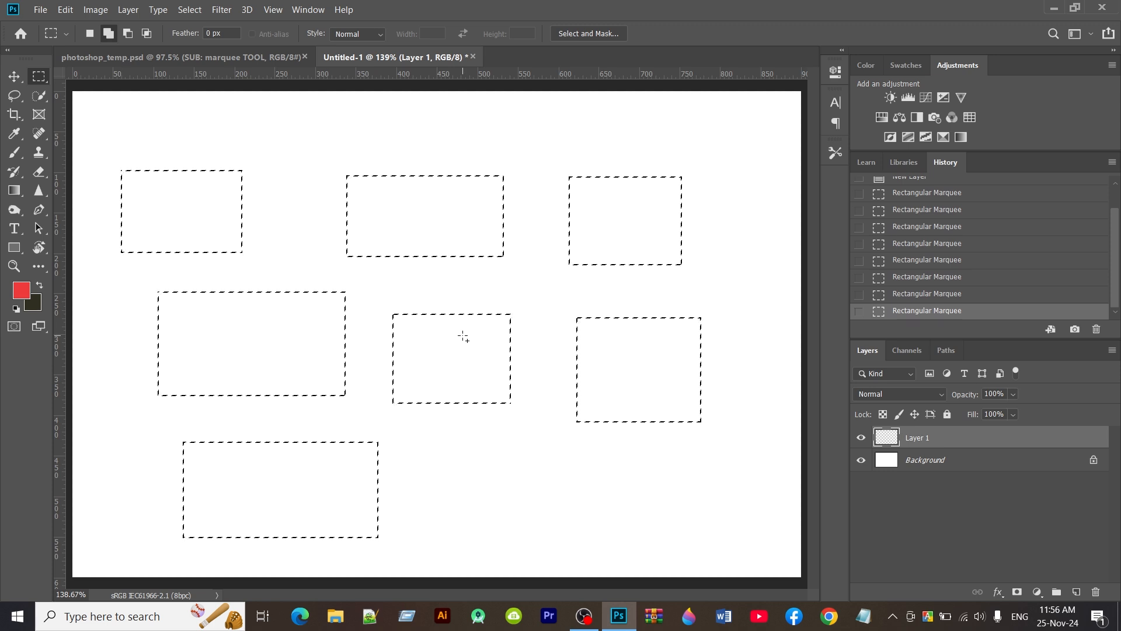
Use Subtract from Selection to trim the right side of the middle-row left rectangle and the left side of the middle-row centre rectangle
click(129, 33)
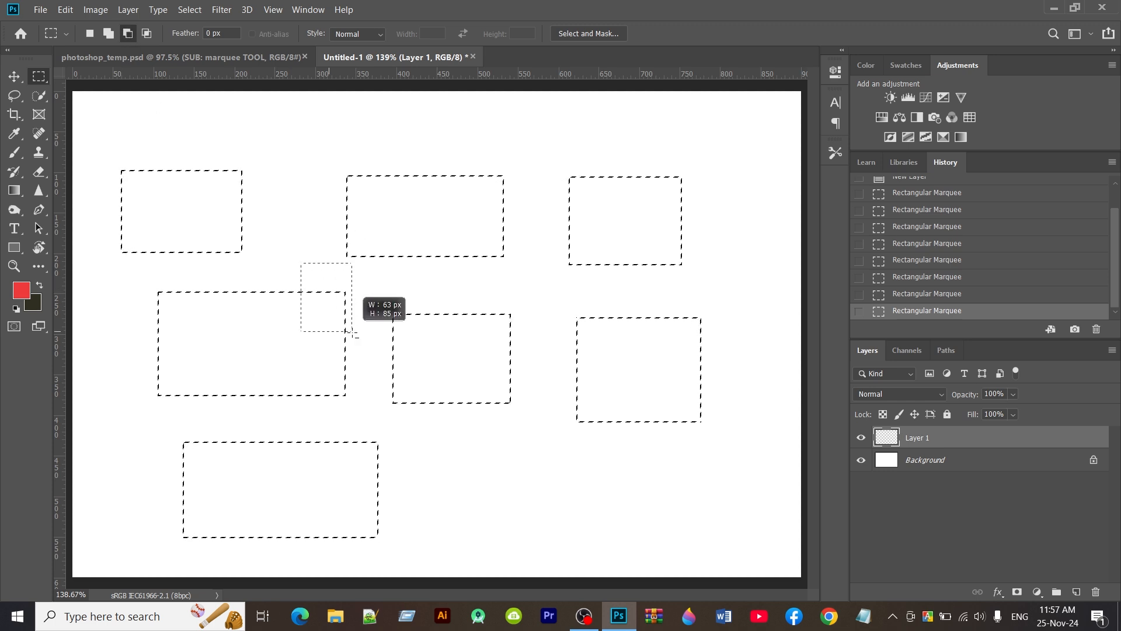
drag(352, 333, 352, 413)
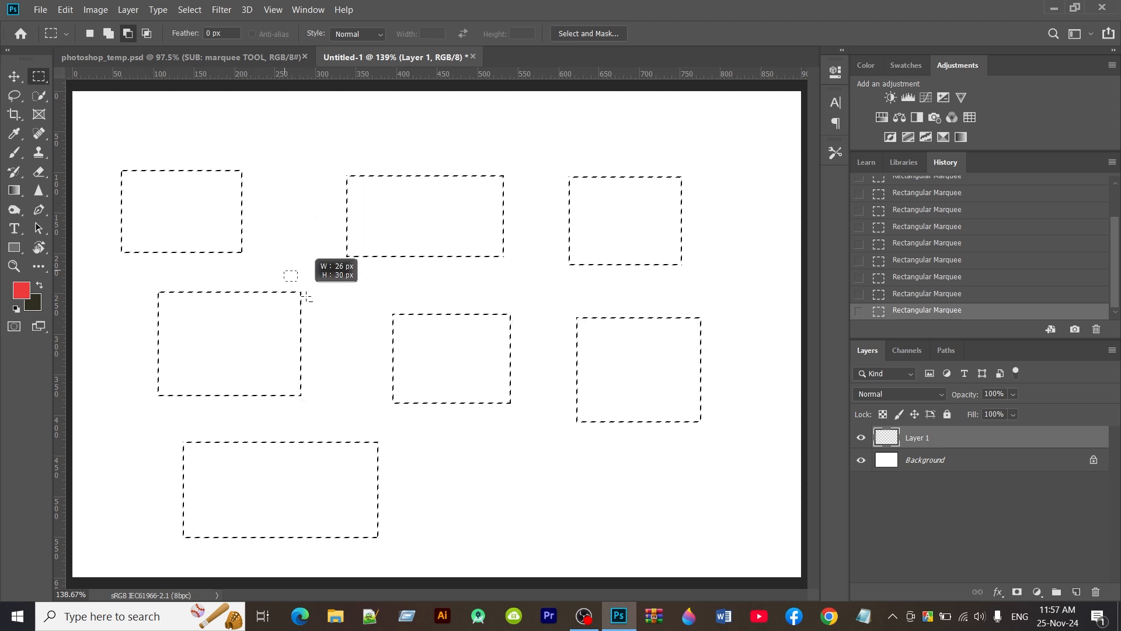
drag(306, 297, 431, 418)
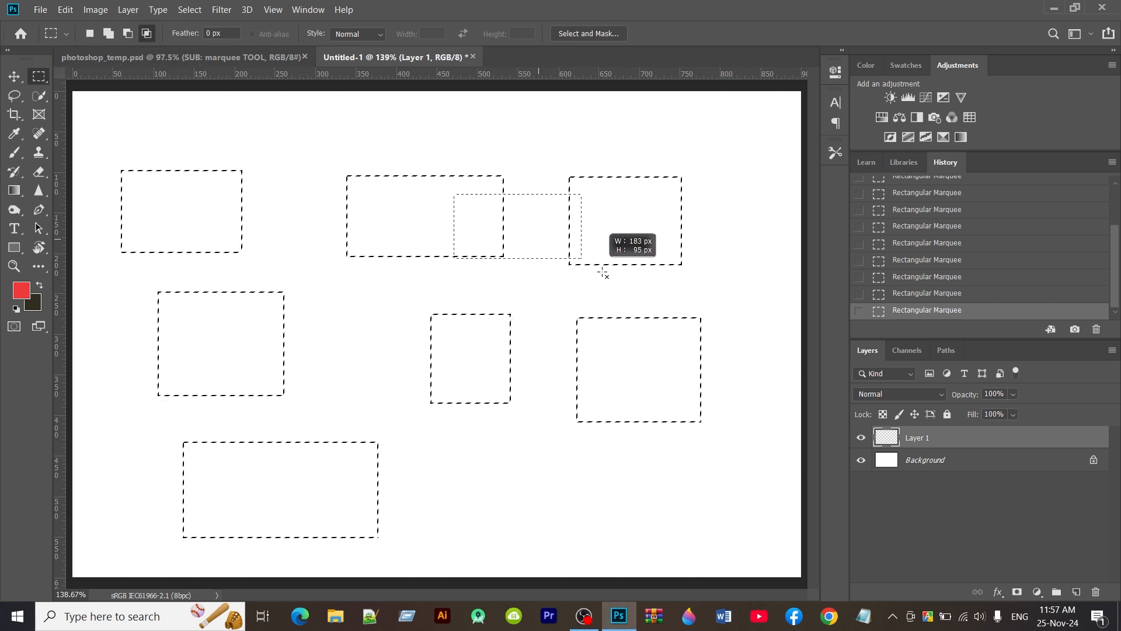
Intersect the selection with a marquee of about 206 by 235 px overlapping the four centre and right-hand rectangles
drag(603, 272, 621, 386)
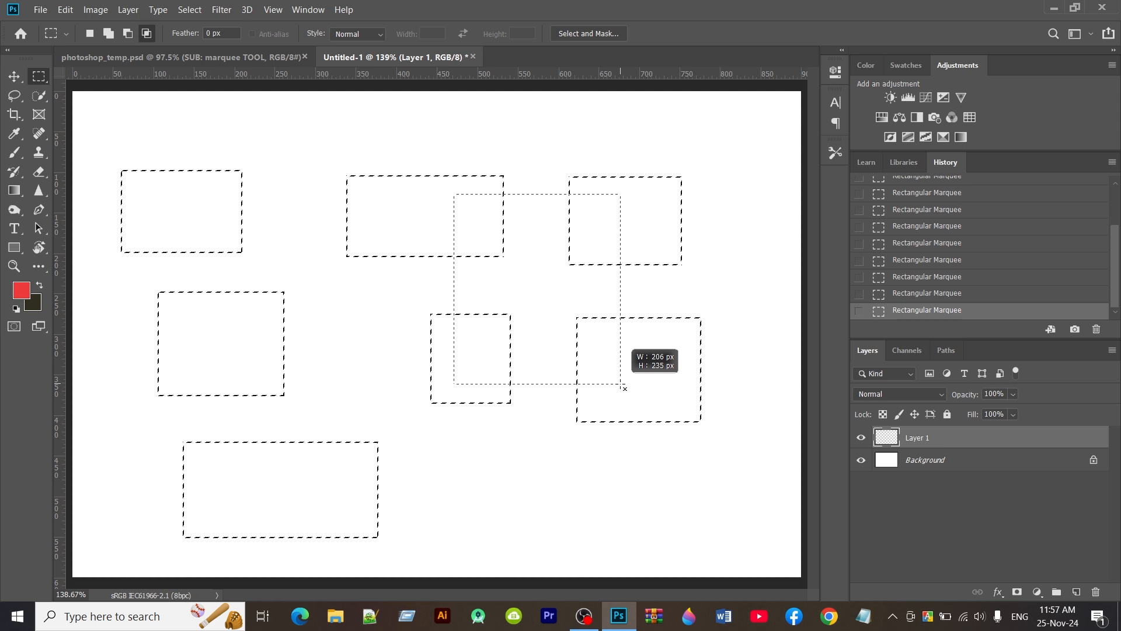
drag(624, 389, 622, 388)
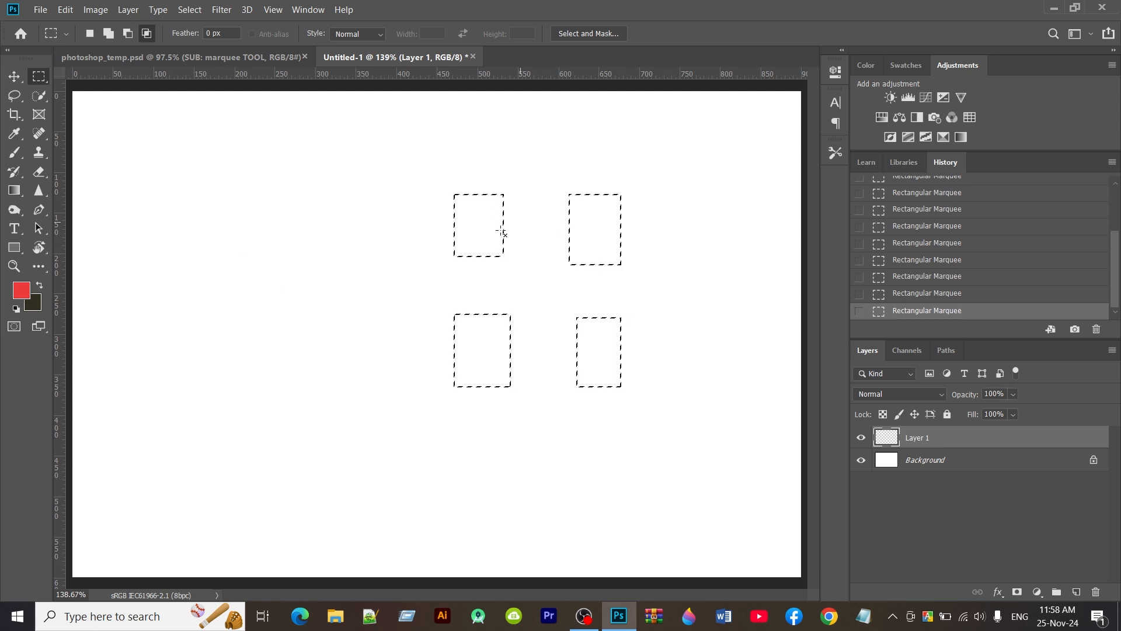
Set the marquee feather to 10 px and add a large rectangle in the canvas's upper-left area to the selection
double_click(211, 33)
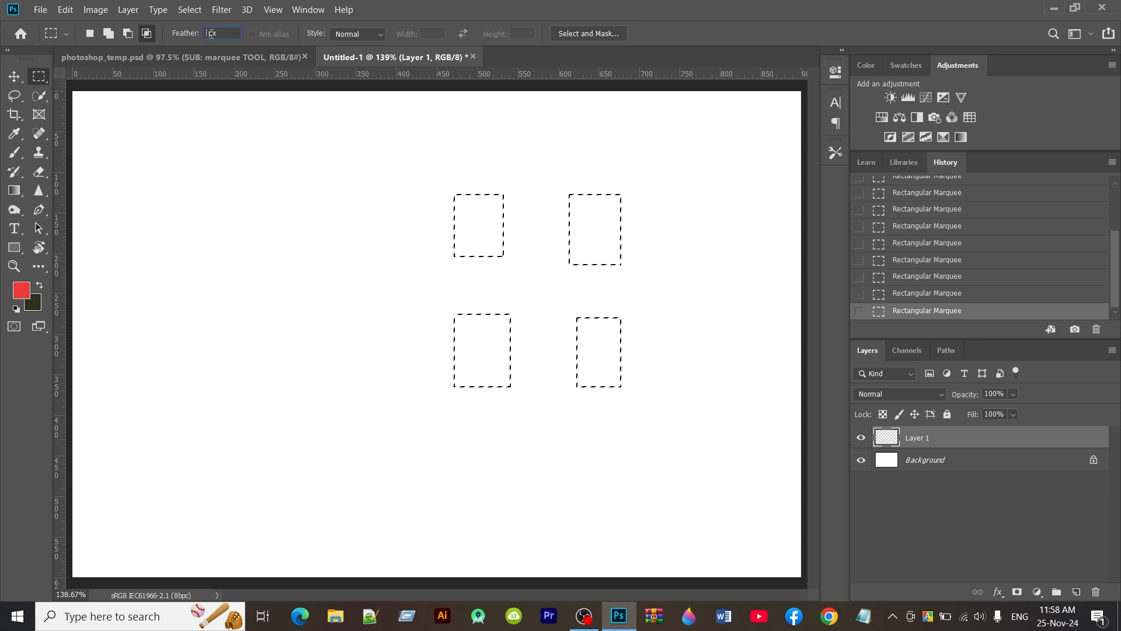
text(10)
key(ctrl+z)
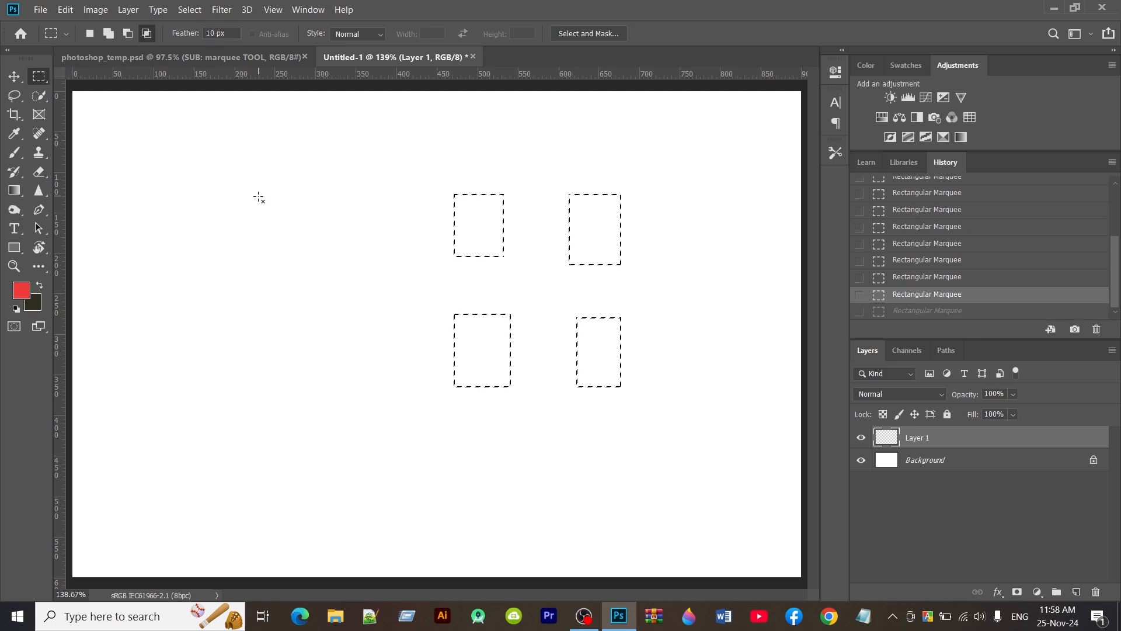
click(108, 33)
drag(130, 144, 360, 348)
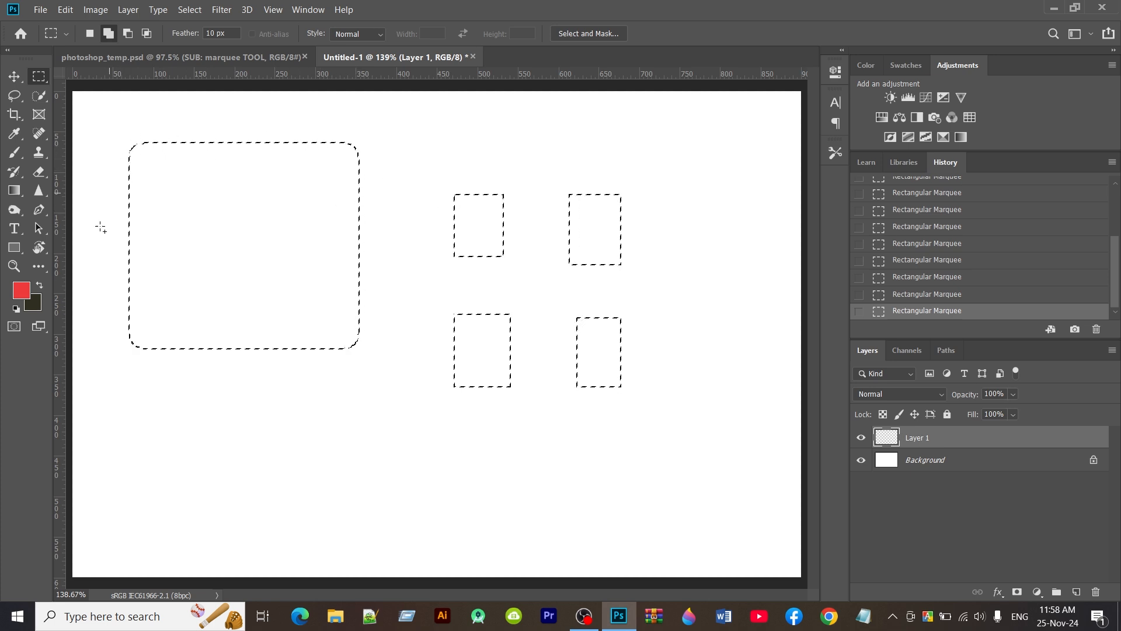
Set the feather to 50 px and add another rectangle to the selection below the large rounded one
click(211, 34)
key(BackSpace)
text(5)
drag(197, 377, 370, 535)
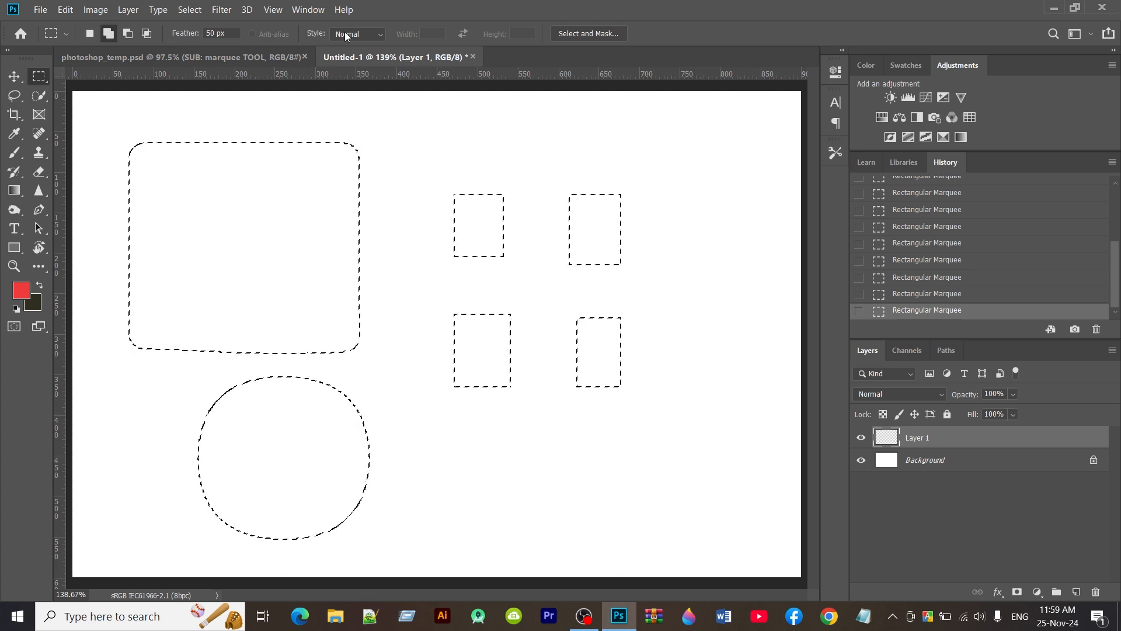
Clear the selections, set the feather to 0 px and draw a Fixed Ratio marquee with width 2 and height 4
click(382, 35)
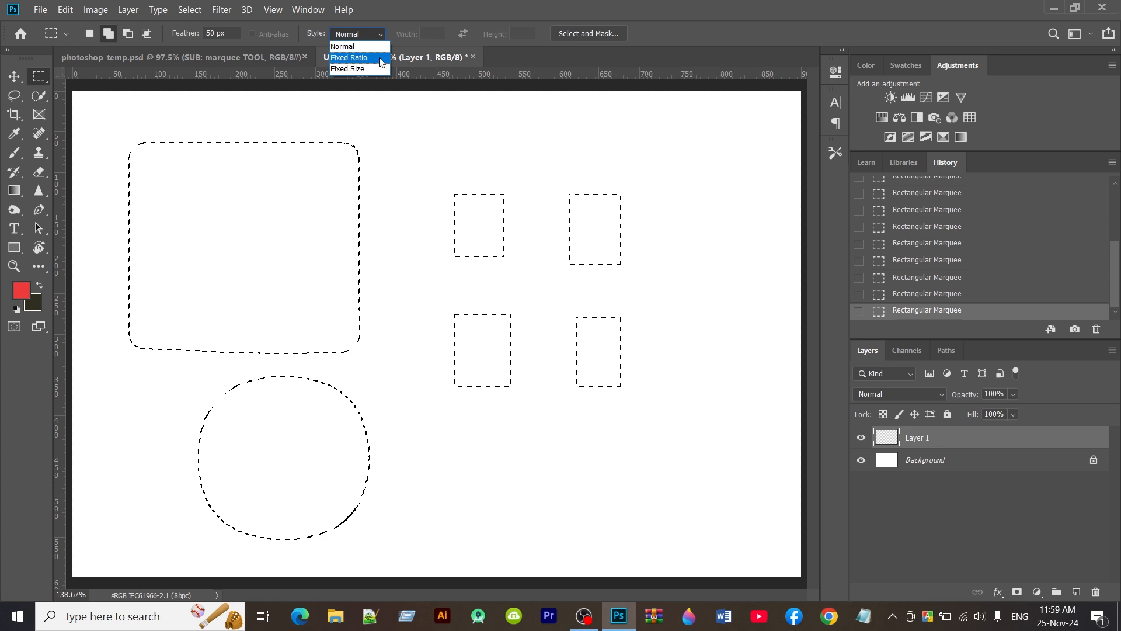
click(380, 58)
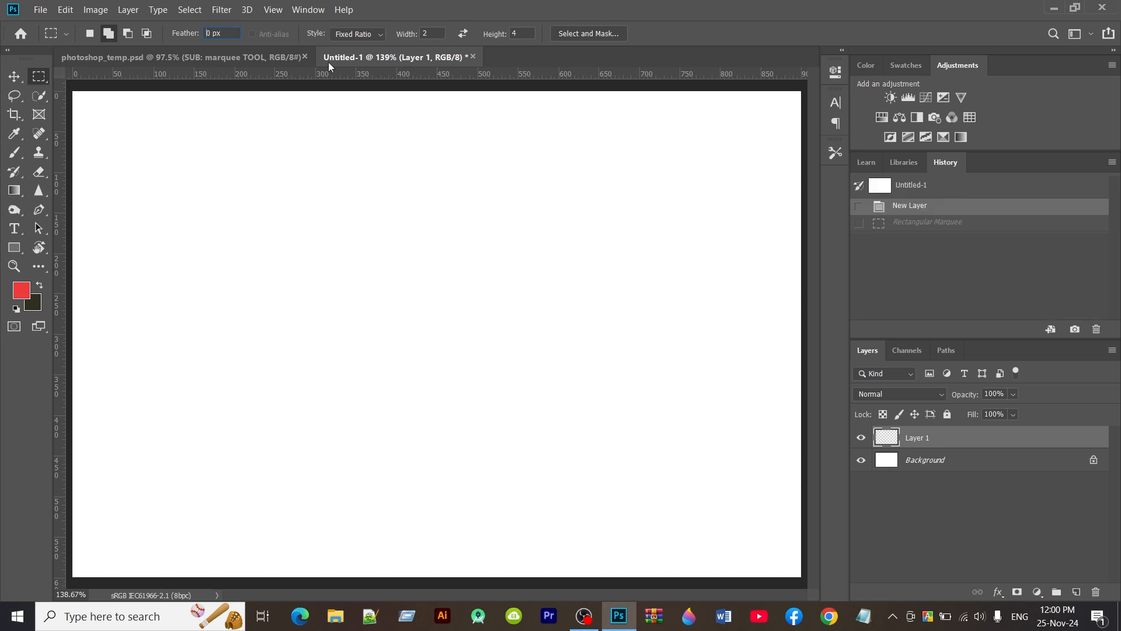
drag(199, 161, 468, 317)
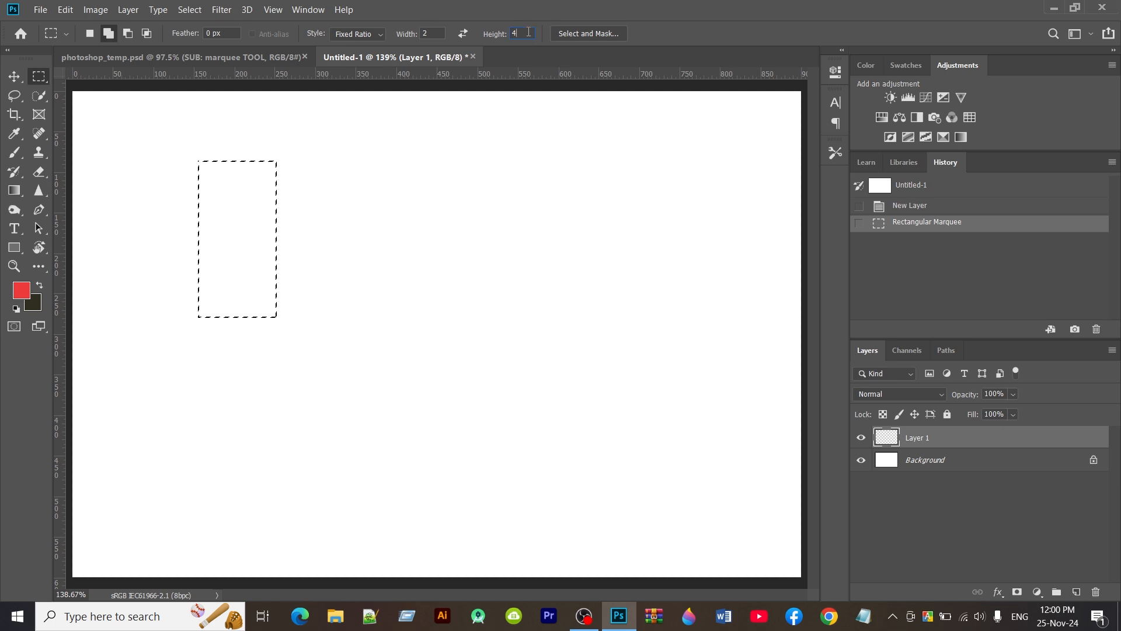
Set the fixed ratio's height to 6 and add a taller marquee to the right of the first one
key(BackSpace)
text(6)
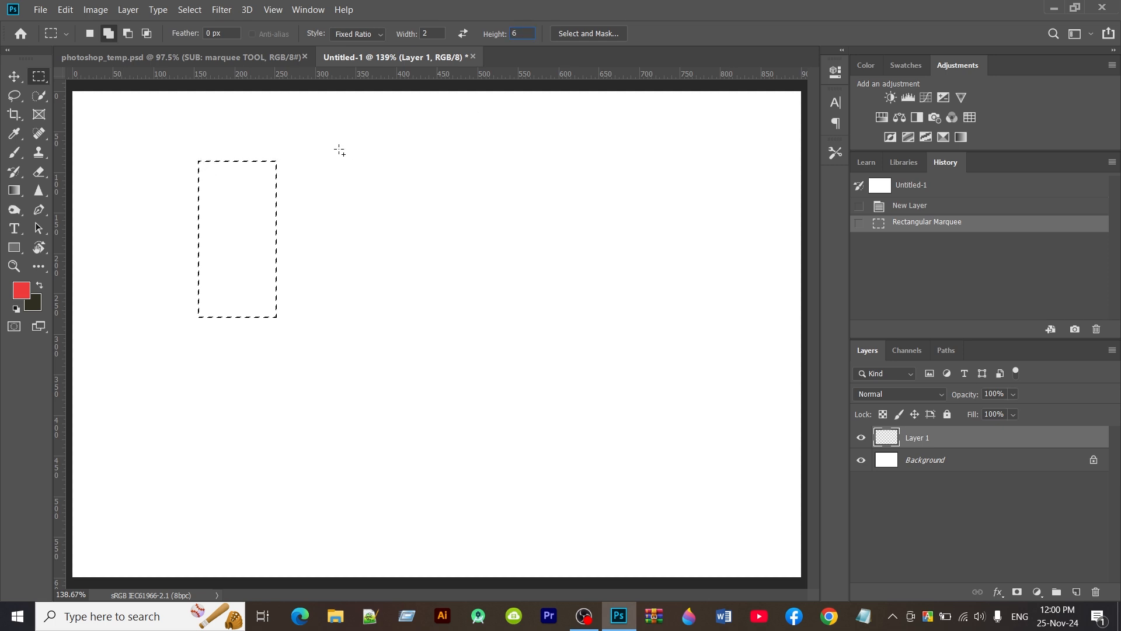
drag(340, 151, 514, 421)
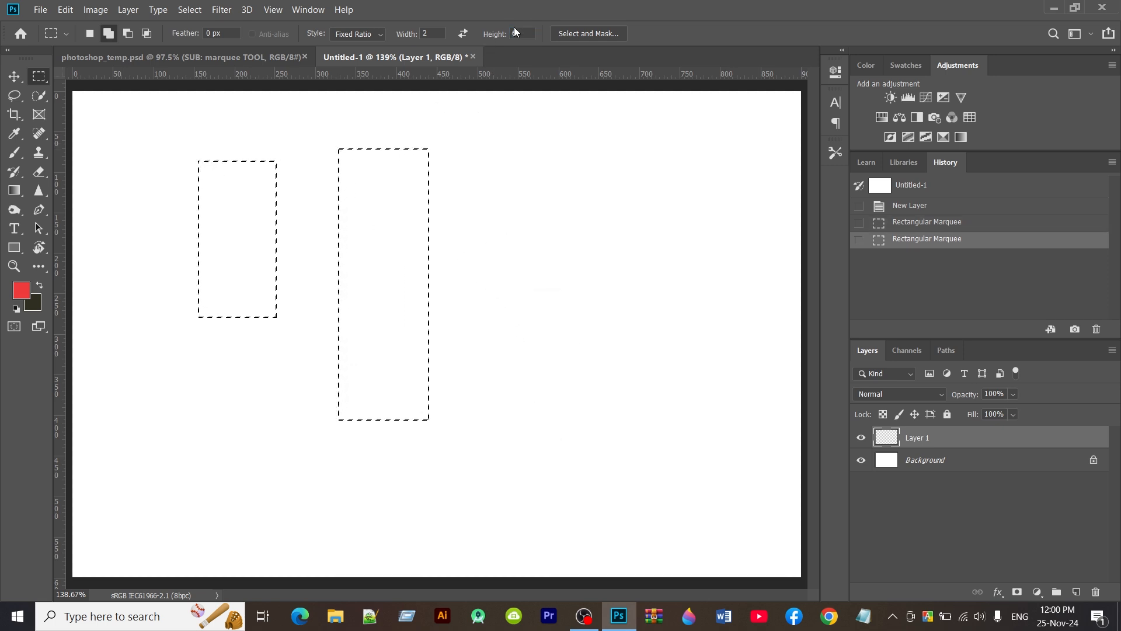
Set the fixed ratio to width 8 and height 2 and add a wide marquee in the canvas's upper-right area
double_click(425, 34)
text(8)
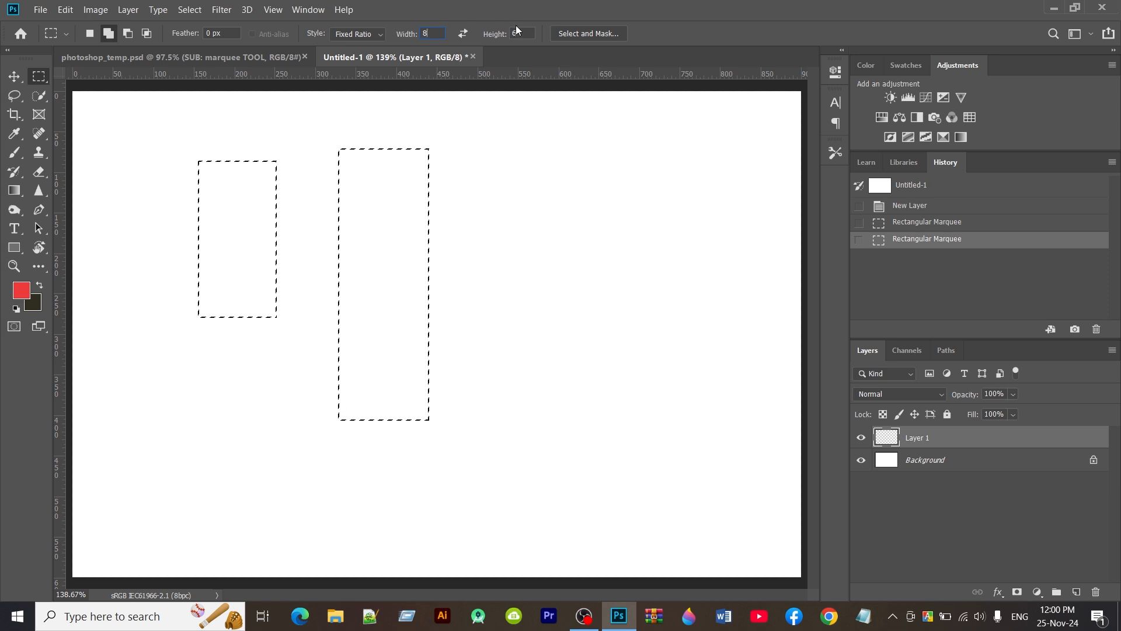
drag(520, 33, 512, 33)
text(2)
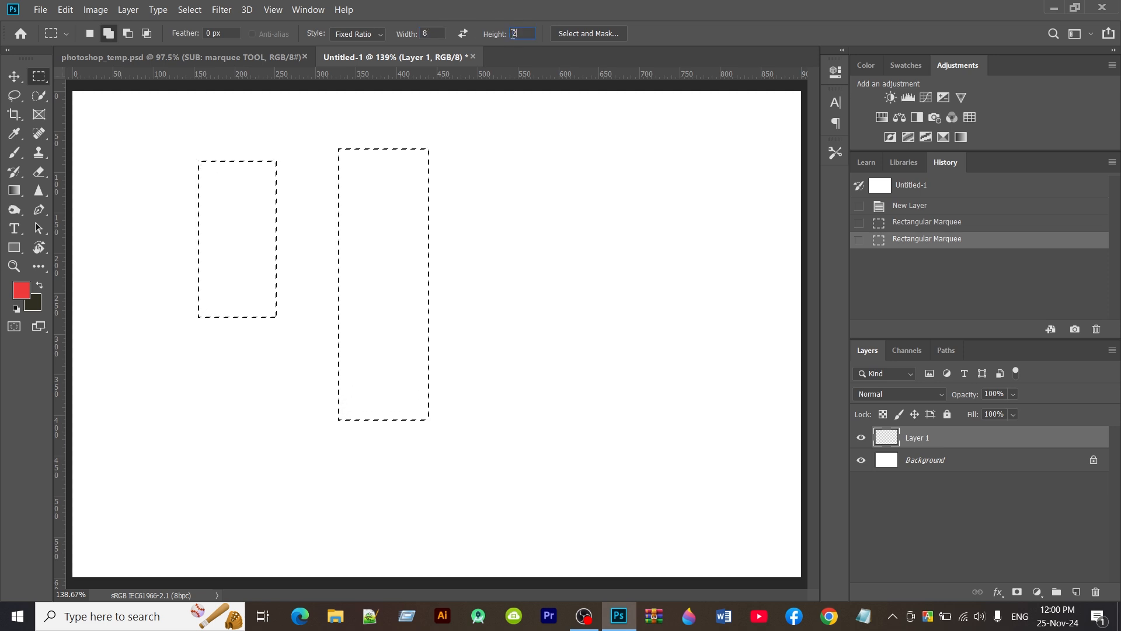
drag(484, 145, 738, 209)
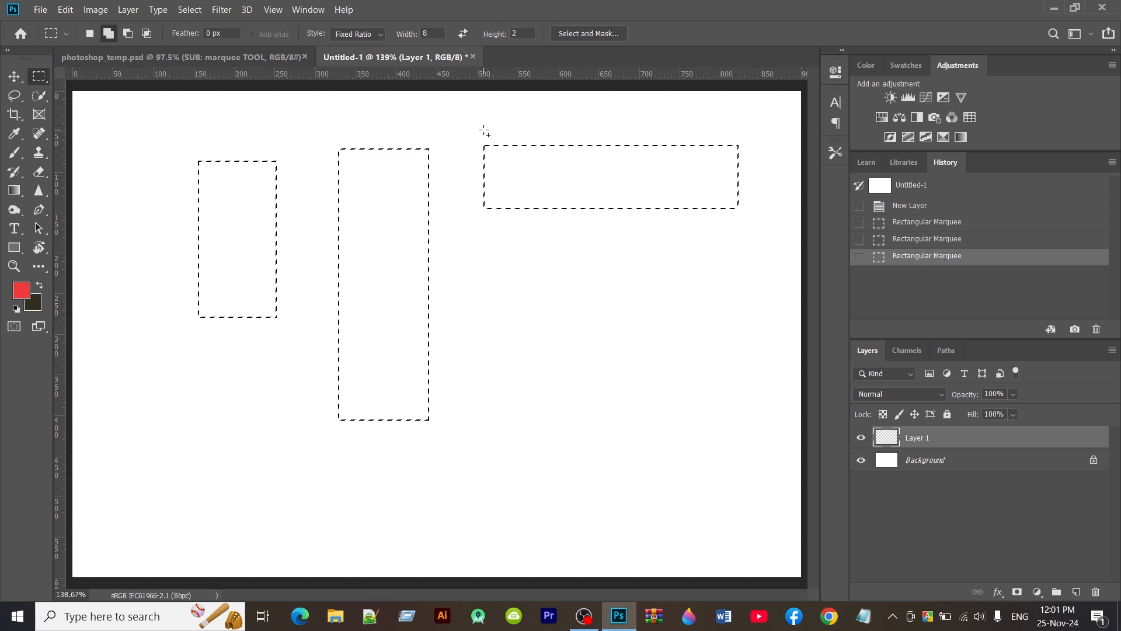
Switch the marquee style to Fixed Size and add a 60 by 30 px selection below the wide rectangle
click(379, 34)
click(367, 69)
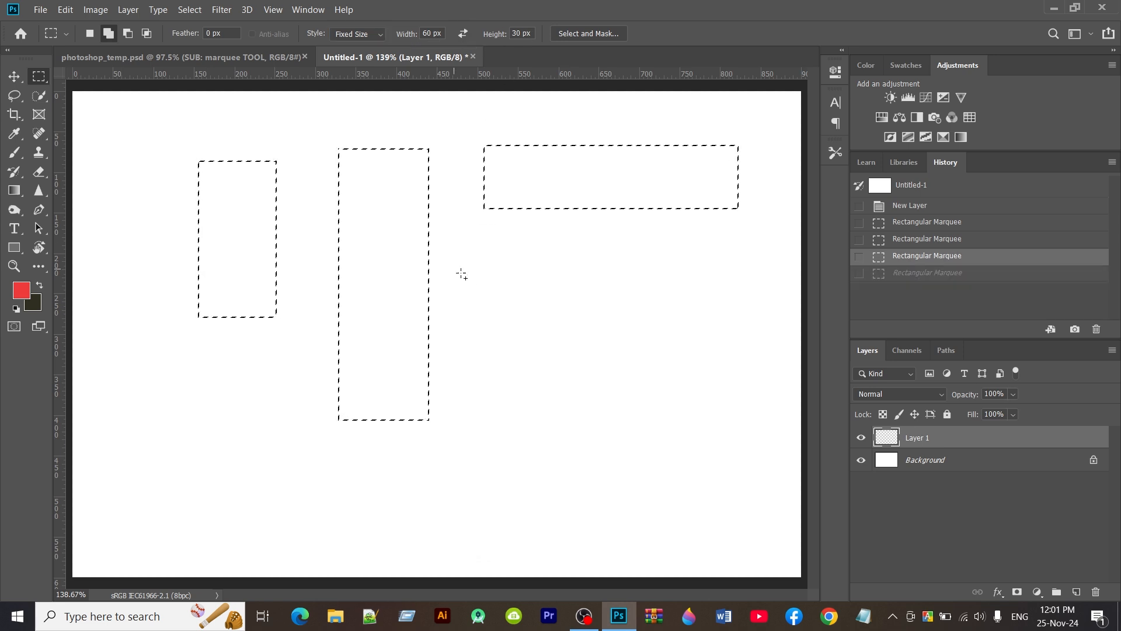
click(519, 272)
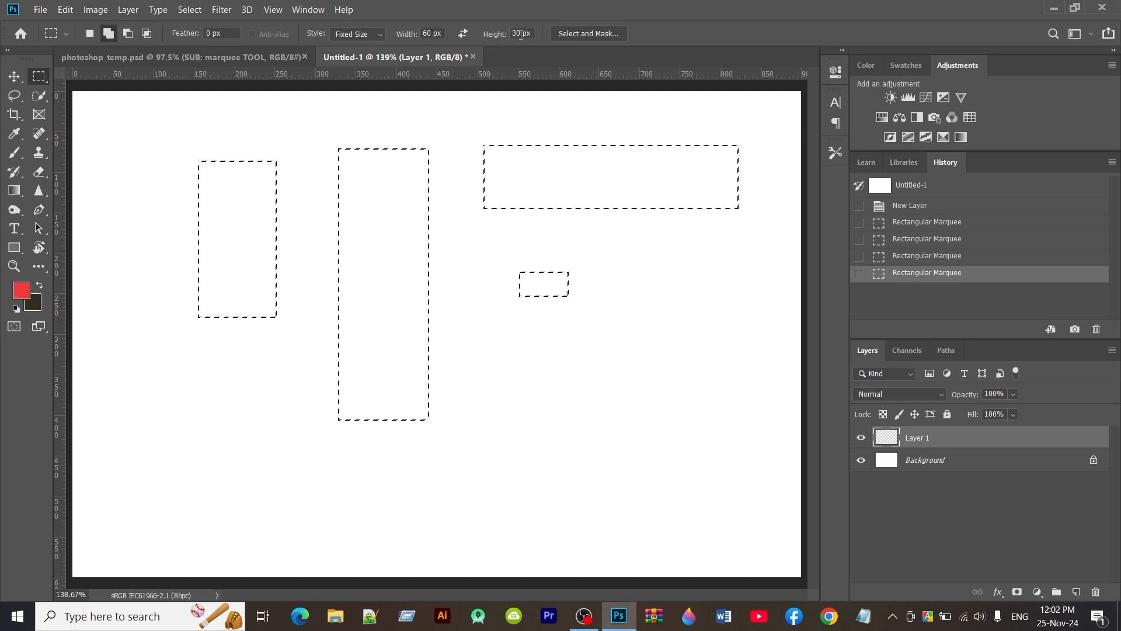
Set the fixed size to 160 px wide and 130 px high and add that selection beside the small rectangle
click(442, 30)
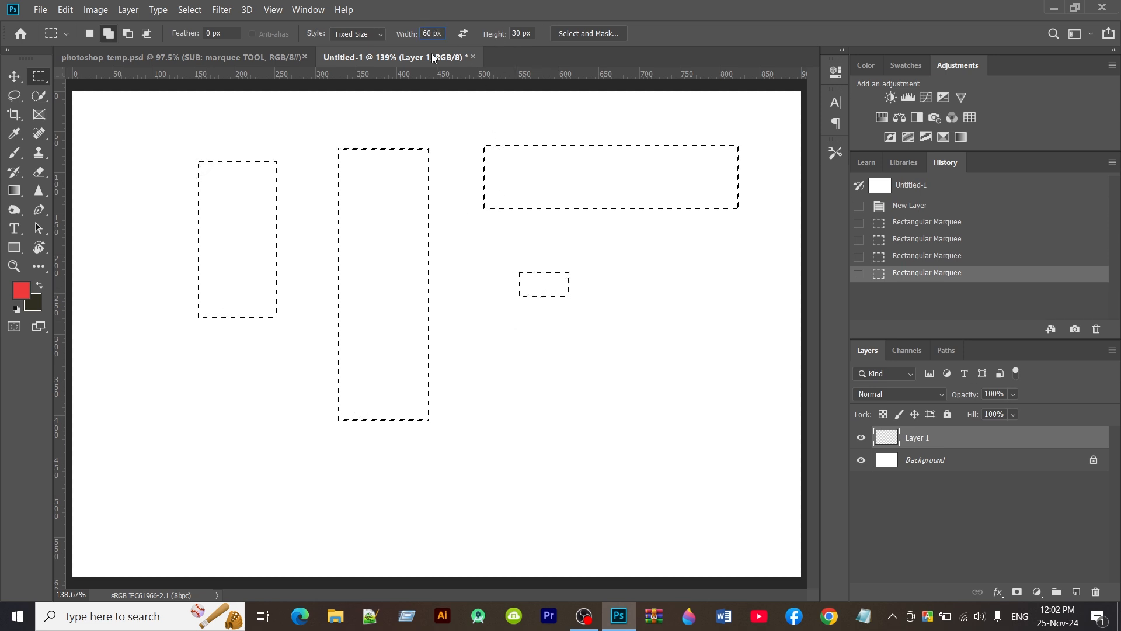
text(1)
click(515, 33)
text(1)
click(619, 274)
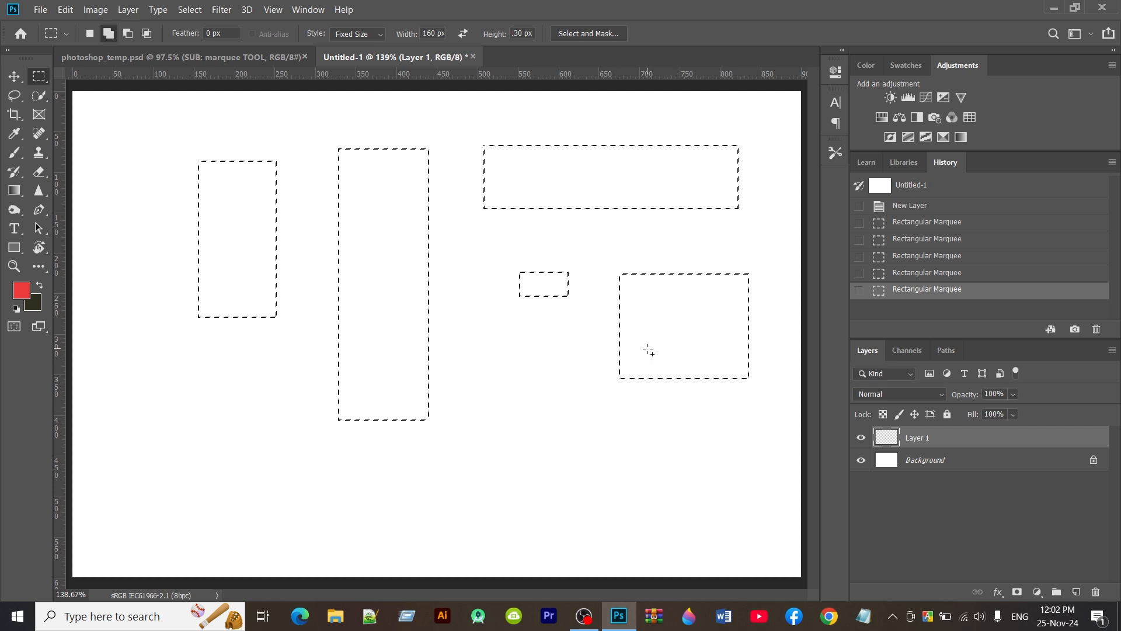
Choose the Elliptical Marquee Tool and return the document to its New Layer history state
right_click(39, 76)
click(88, 89)
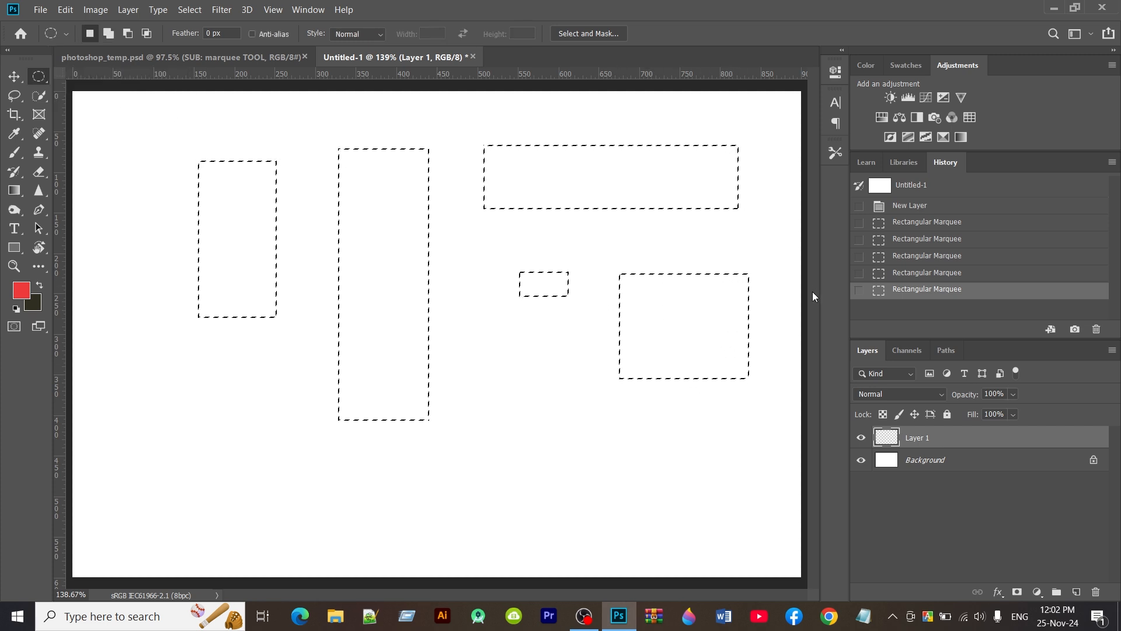
click(910, 205)
Draw an elliptical selection in the canvas's upper-left area without anti-aliasing, fill it with the red foreground colour and deselect
drag(177, 143, 383, 298)
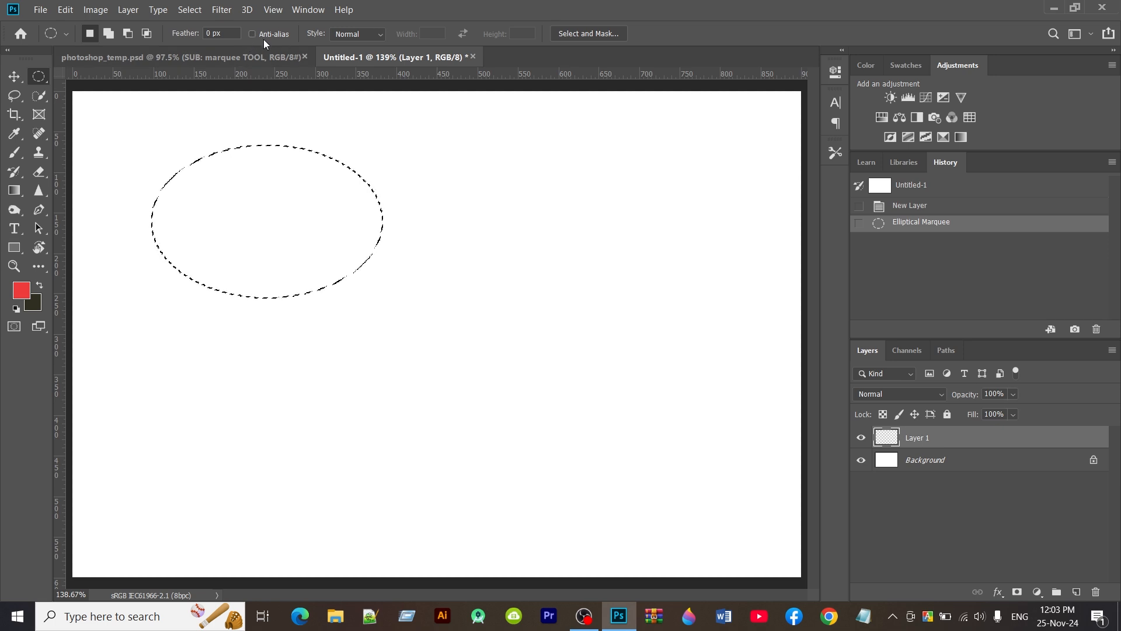
key(alt+BackSpace)
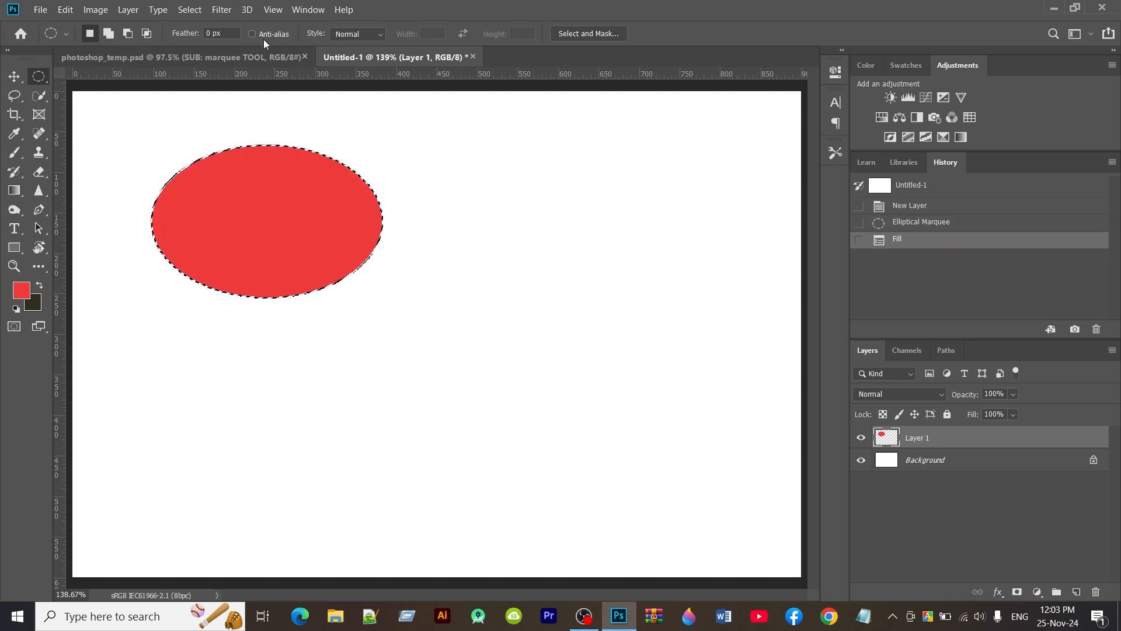
key(ctrl+d)
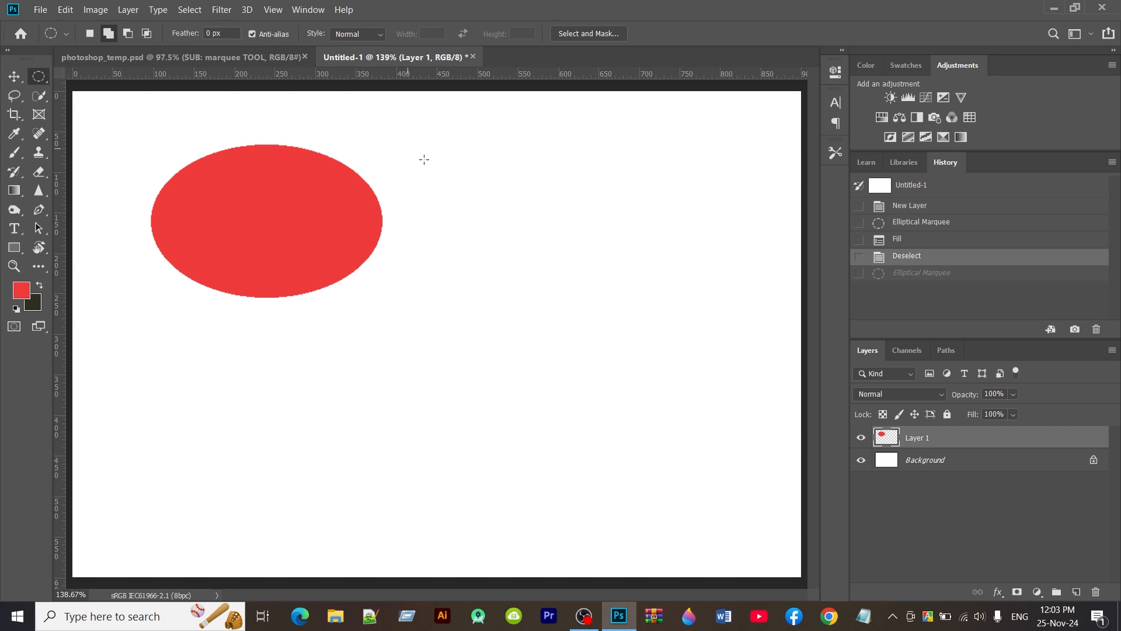
Make a second elliptical selection to the right with anti-alias enabled, fill it with the red foreground colour and deselect
key(ctrl+shift+z)
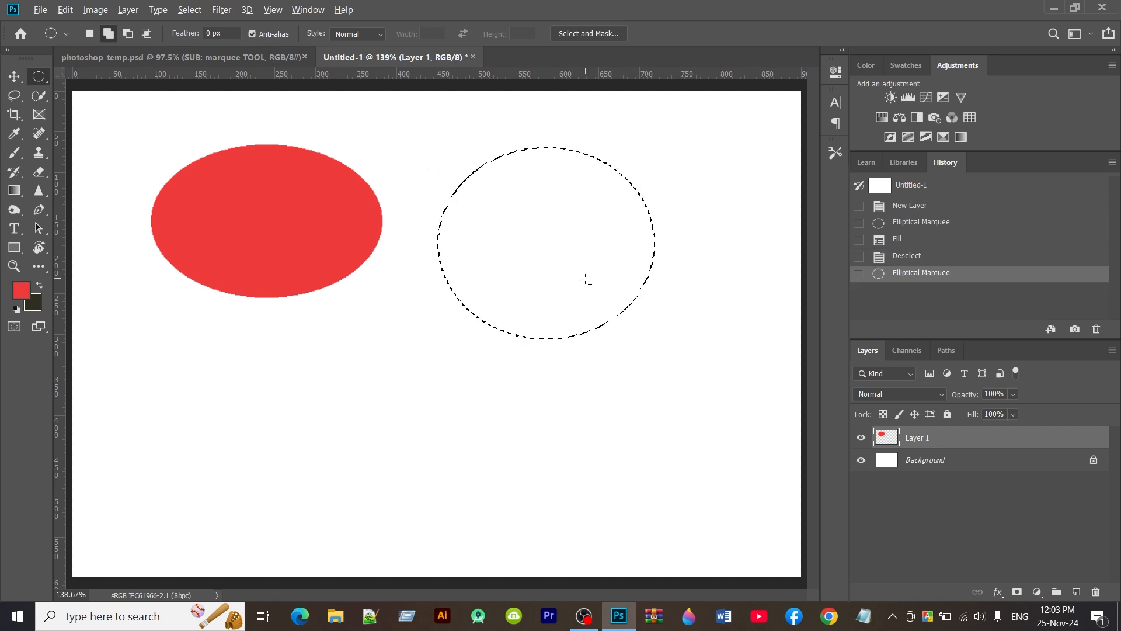
key(alt+BackSpace)
key(ctrl+d)
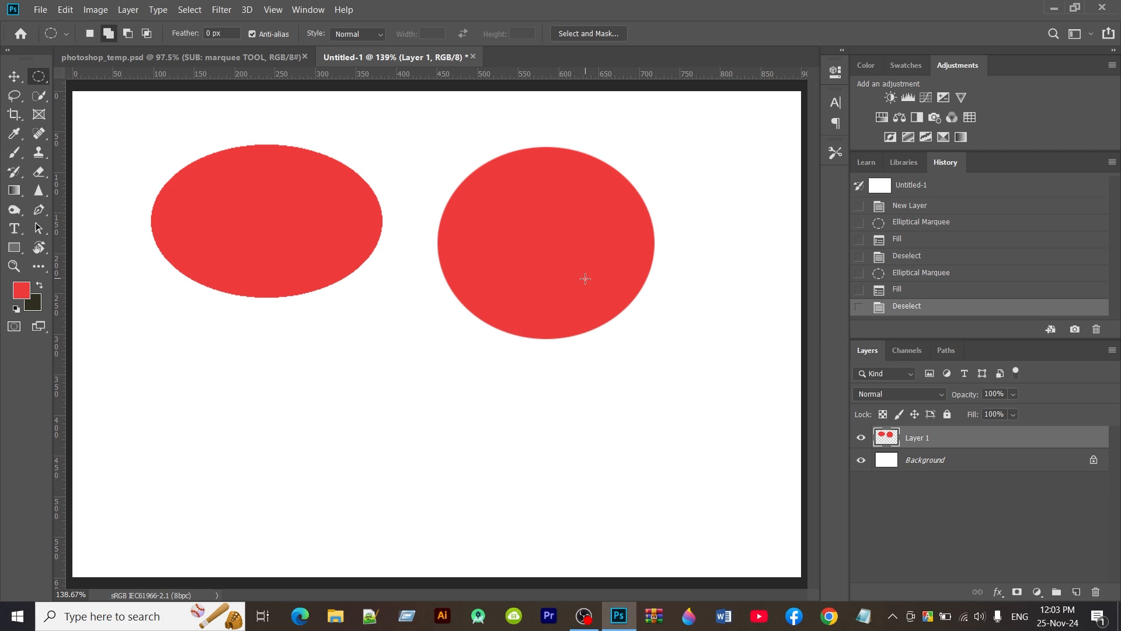
Compare the edges of the two red ellipses up close to examine the effect of anti-aliasing
click(18, 268)
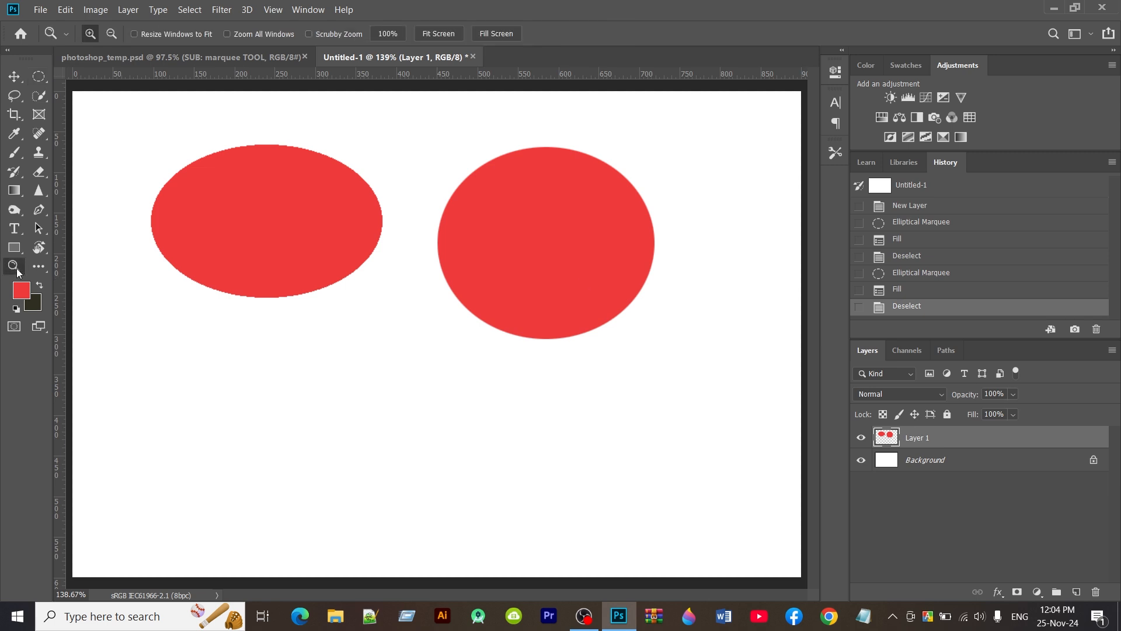
click(411, 240)
click(411, 239)
click(411, 239)
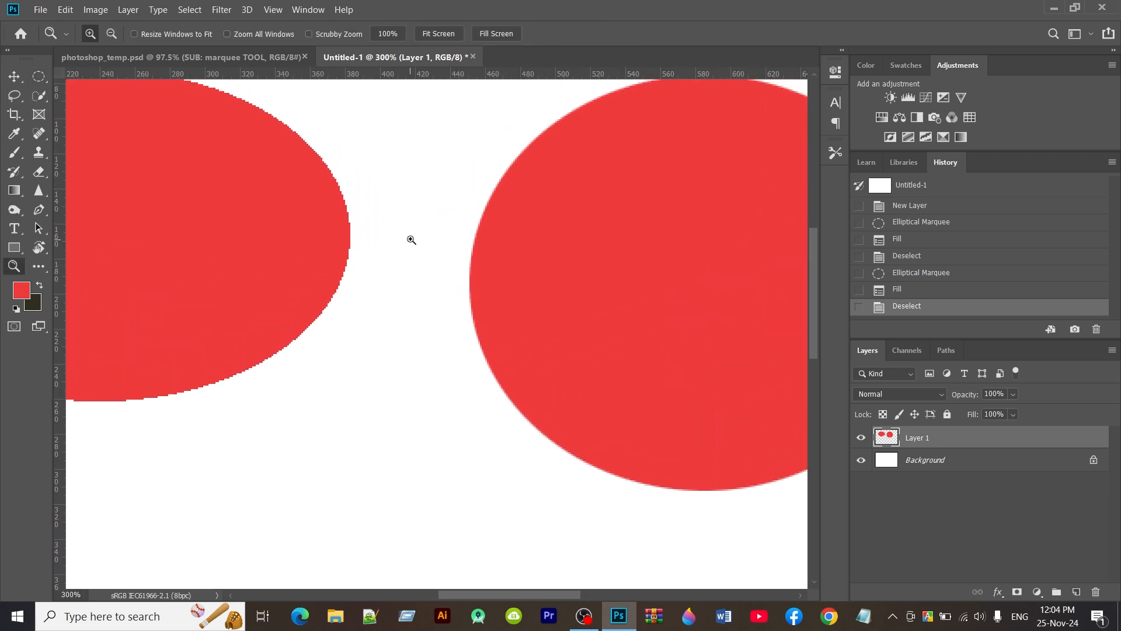
click(37, 80)
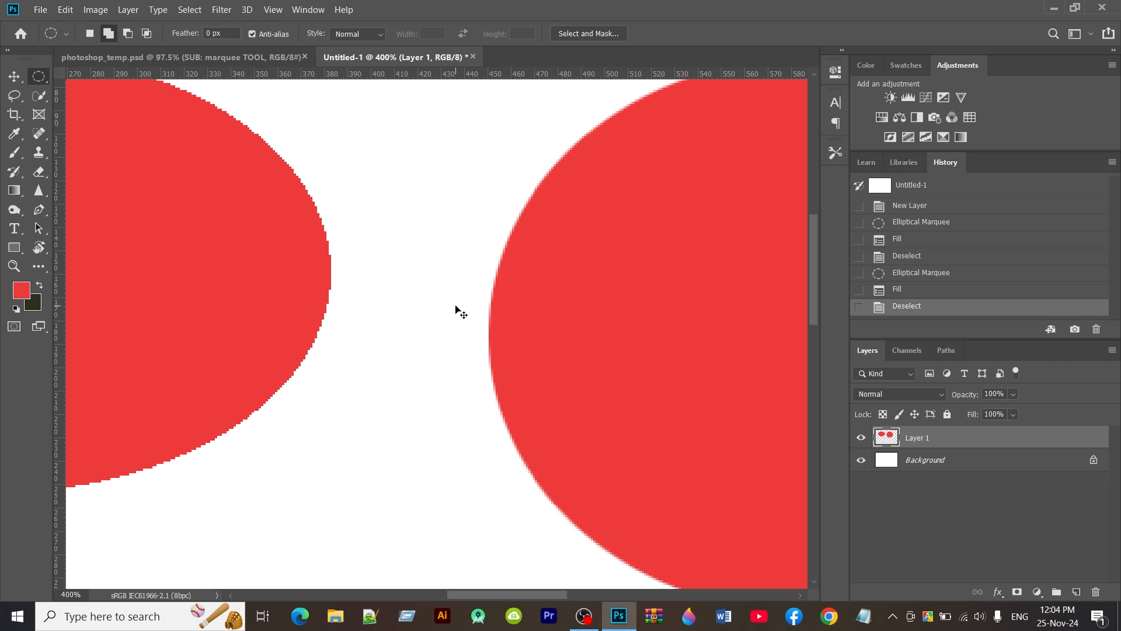
key(ctrl+0)
Make a Single Row Marquee selection just above the ellipses, fill it with the red foreground colour and deselect
right_click(41, 76)
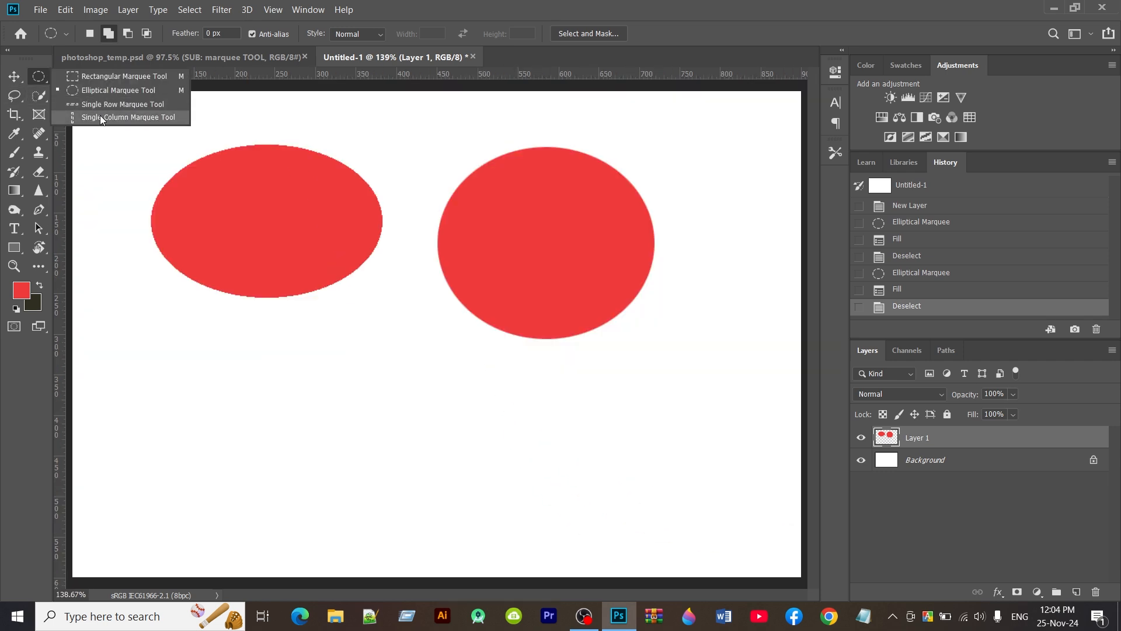
click(103, 107)
click(105, 133)
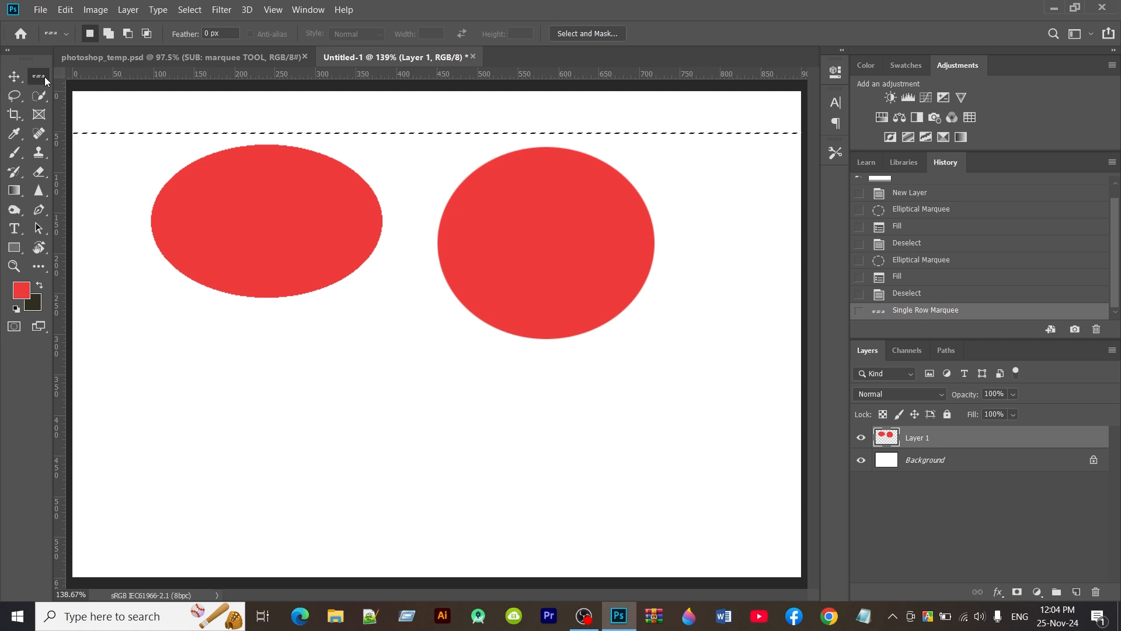
key(alt+BackSpace)
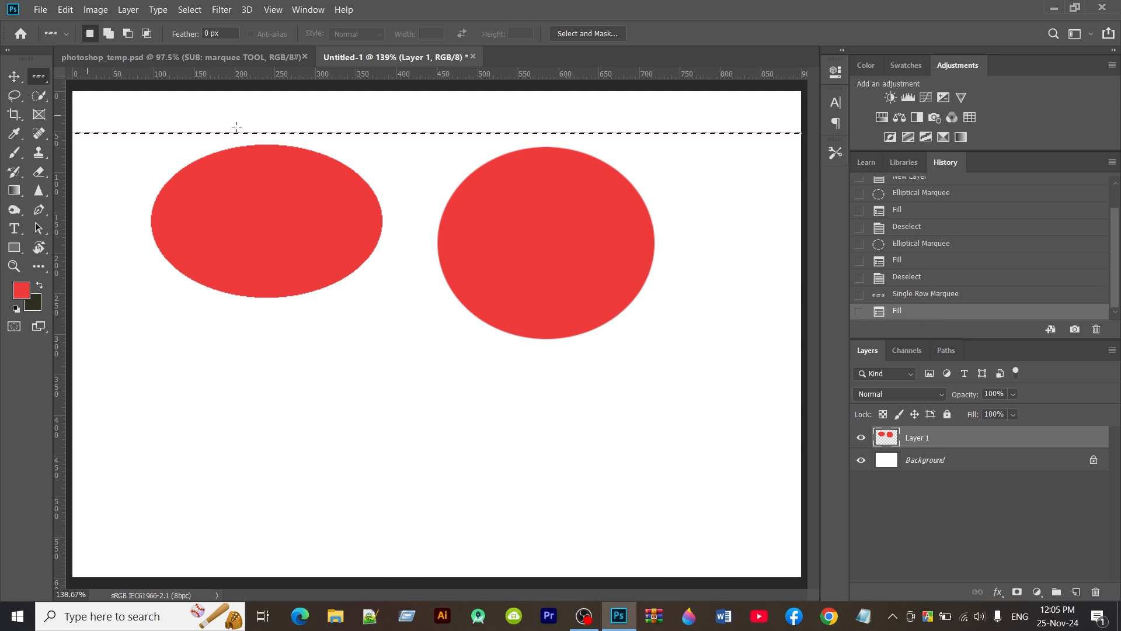
key(ctrl+d)
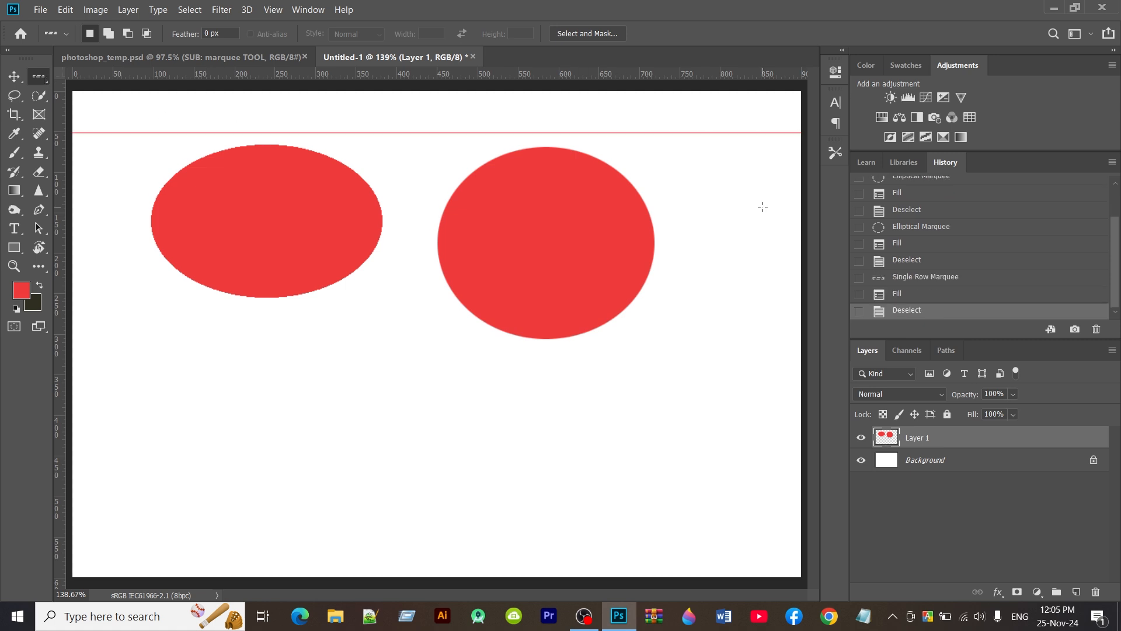
Make a Single Column Marquee selection to the right of the circle, fill it with the red foreground colour and deselect
right_click(28, 77)
click(143, 119)
click(701, 283)
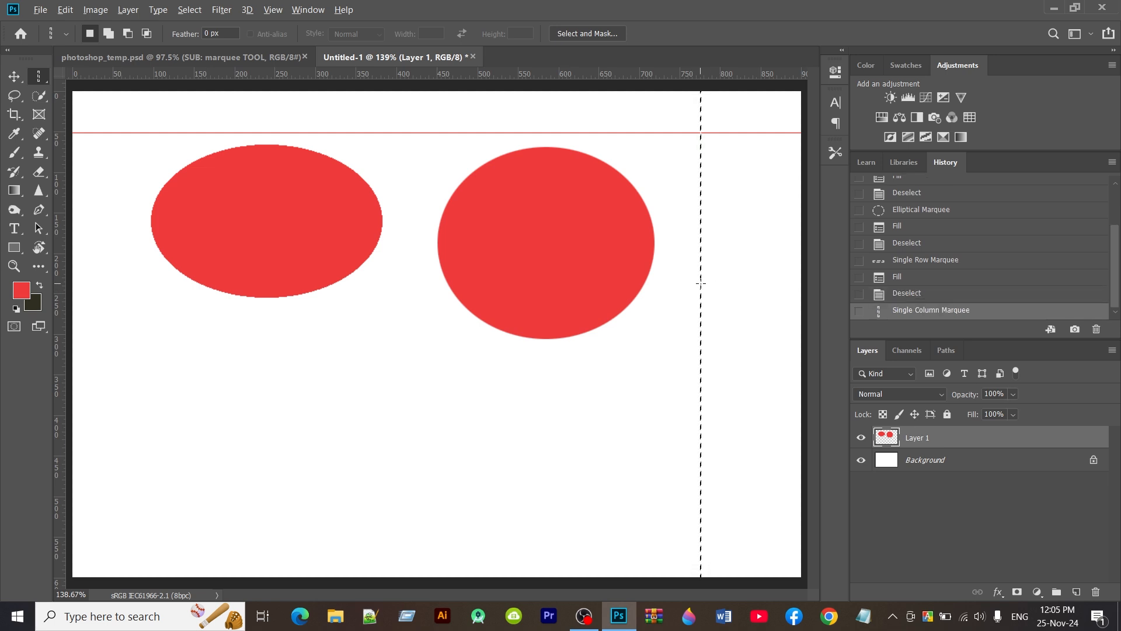
key(alt+BackSpace)
key(ctrl+d)
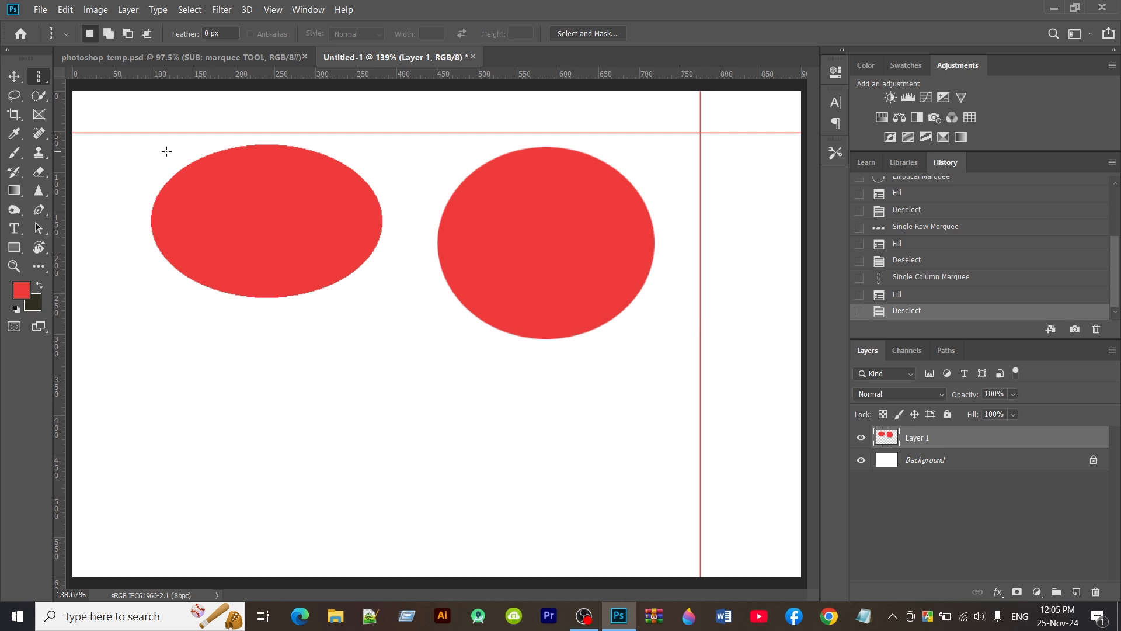
Return the document to its initial history state and open the pizza photo 1697008779145.jpg from the A bank folder
right_click(44, 79)
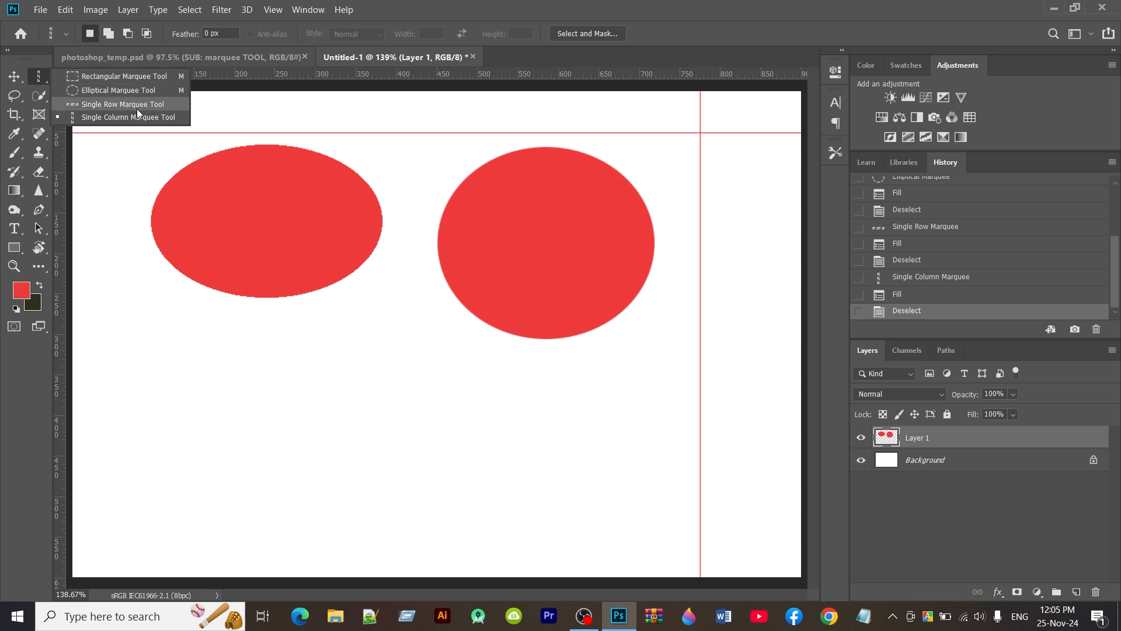
scroll(864, 206, up, 5)
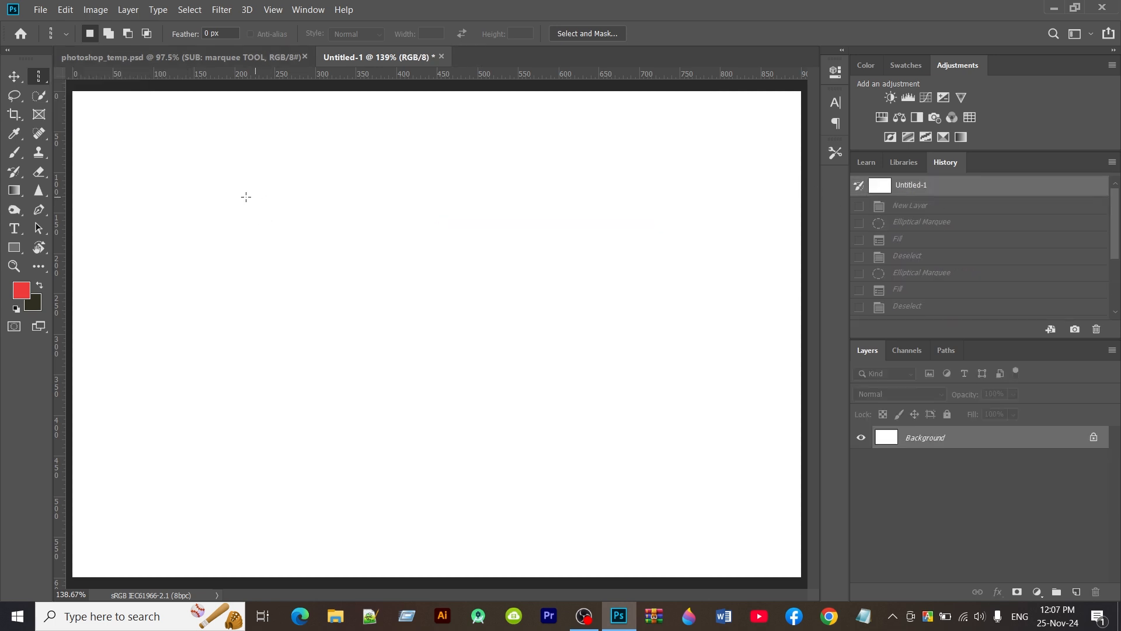
click(40, 10)
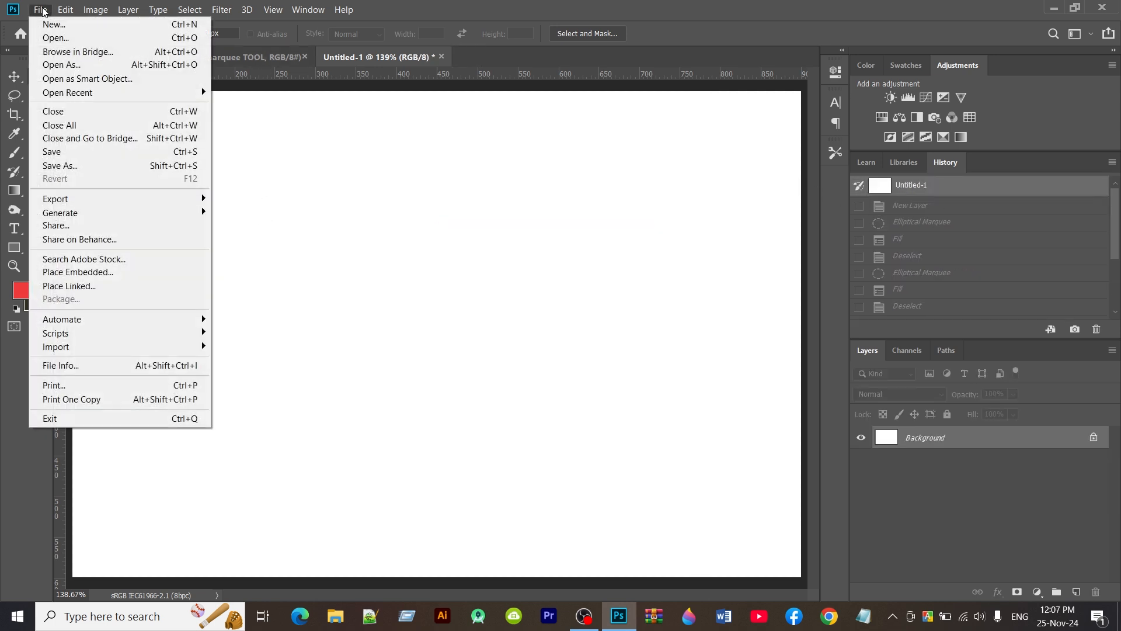
click(48, 38)
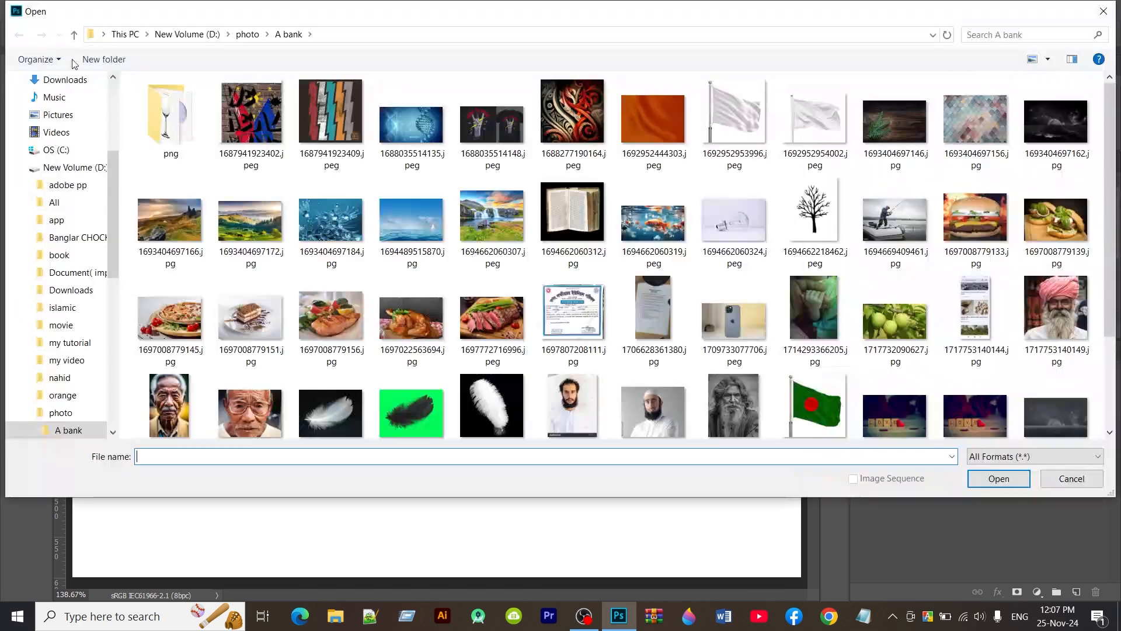
click(173, 320)
click(999, 479)
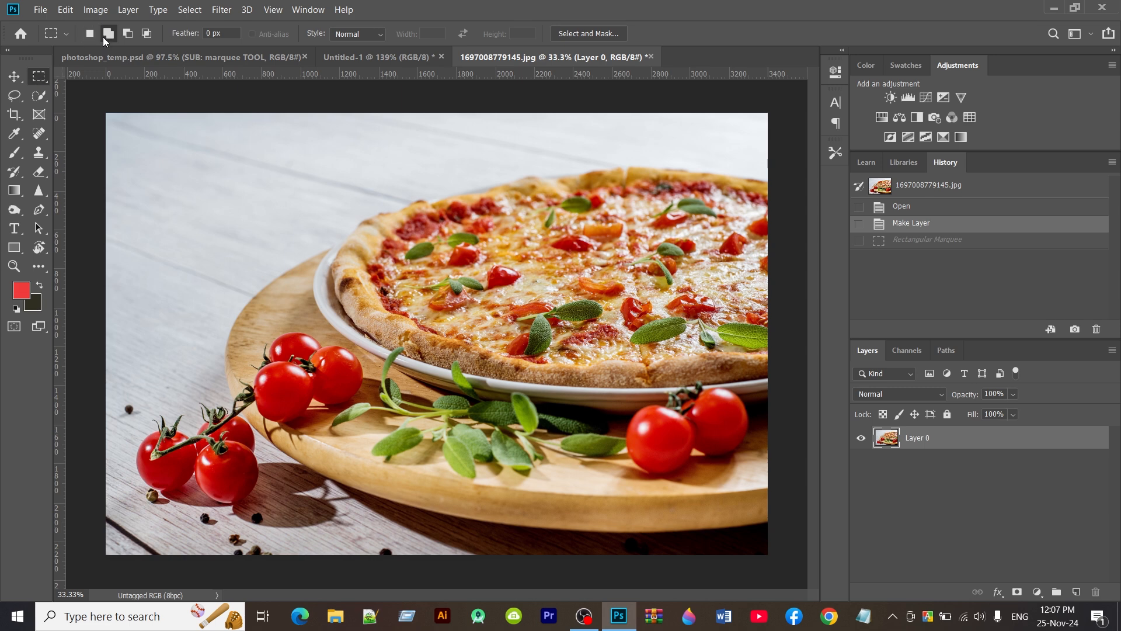
Copy a rectangular selection over the left part of the pizza into the Untitled-1 document and scale it down
drag(302, 195, 620, 416)
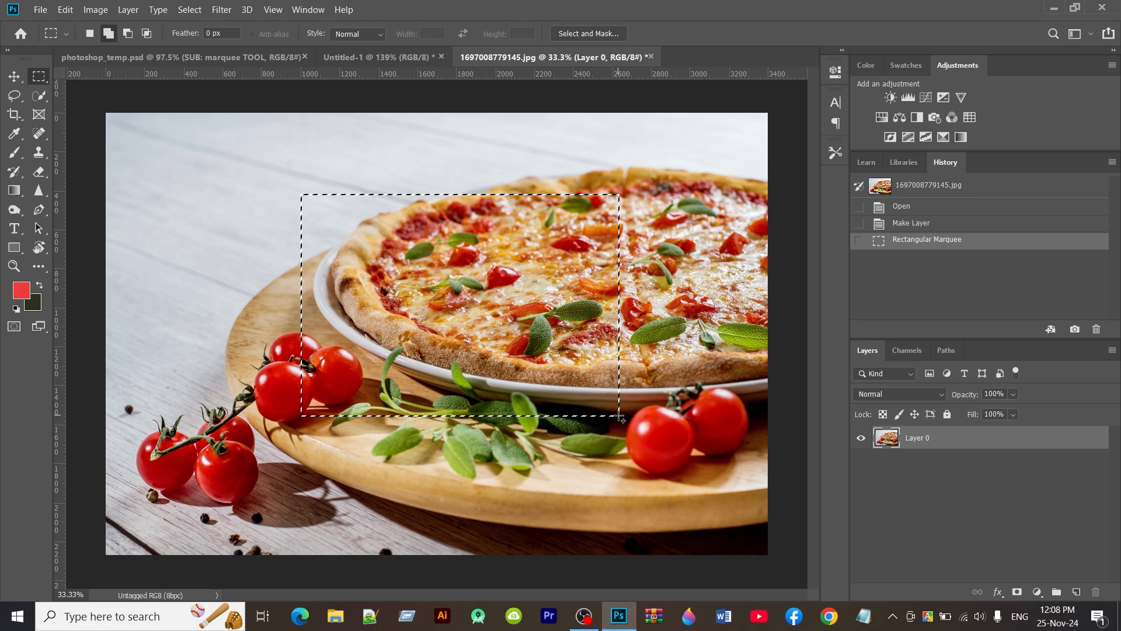
click(352, 64)
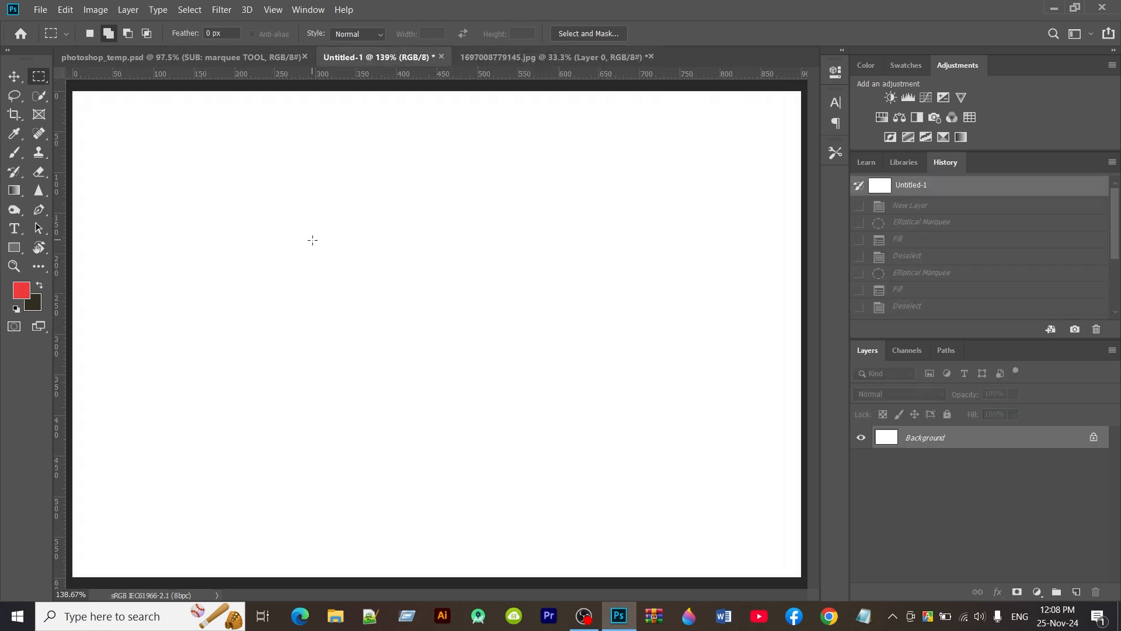
key(ctrl+v)
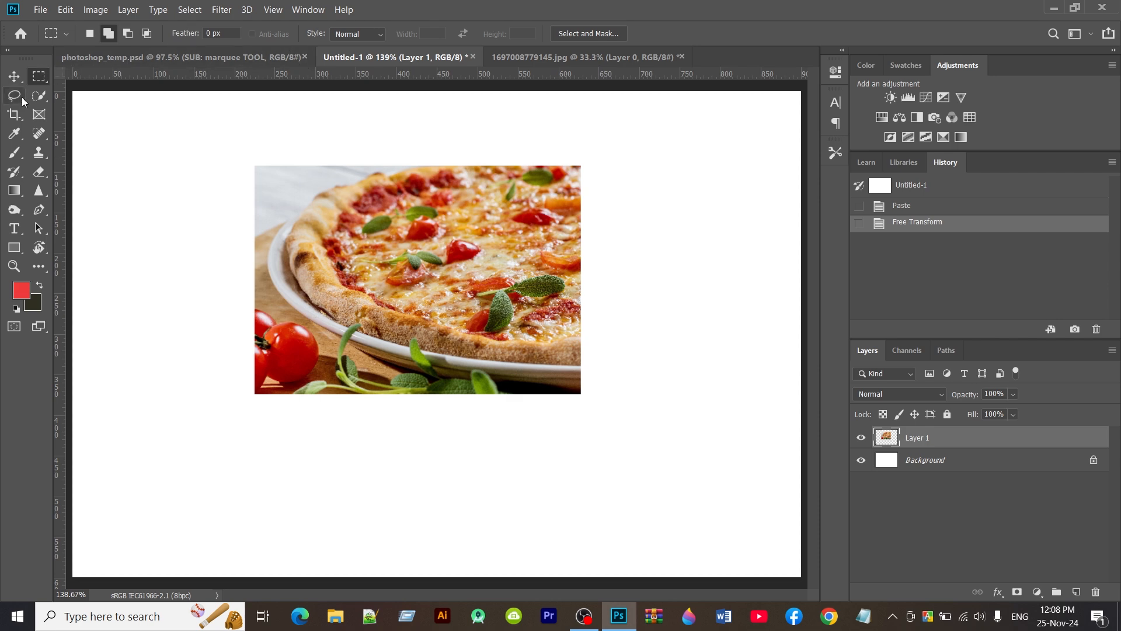
Set the Rectangular Marquee feather to 20 px, select a tall strip over the pasted image's left edge and clear it six times
right_click(42, 80)
click(36, 79)
key(Return)
key(Return)
drag(231, 126, 315, 431)
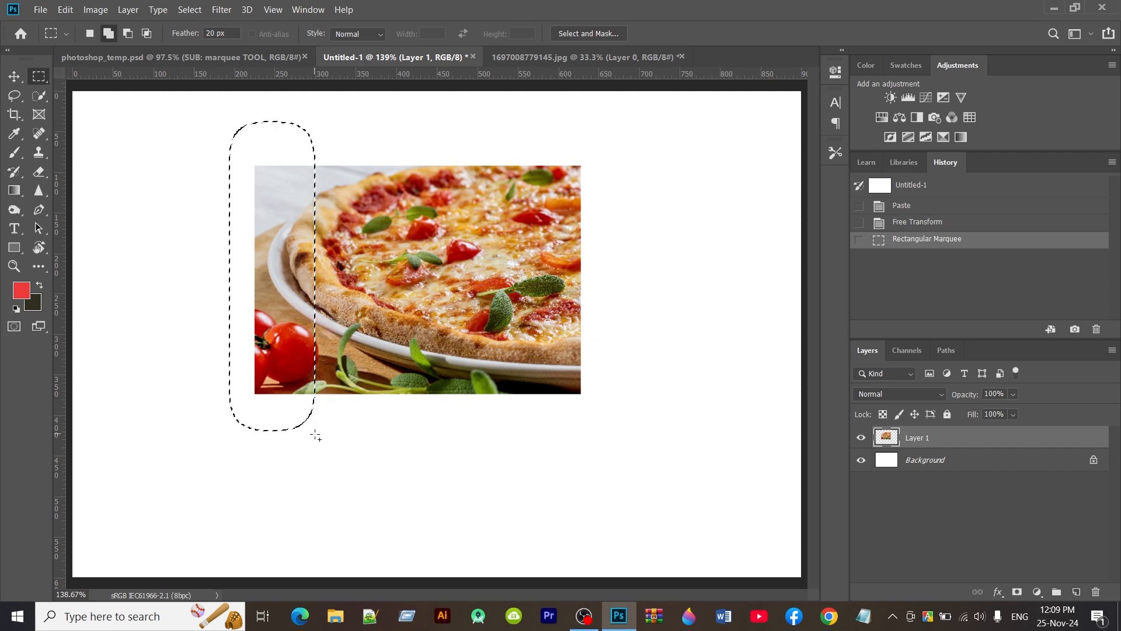
key(Delete)
key(Delete)
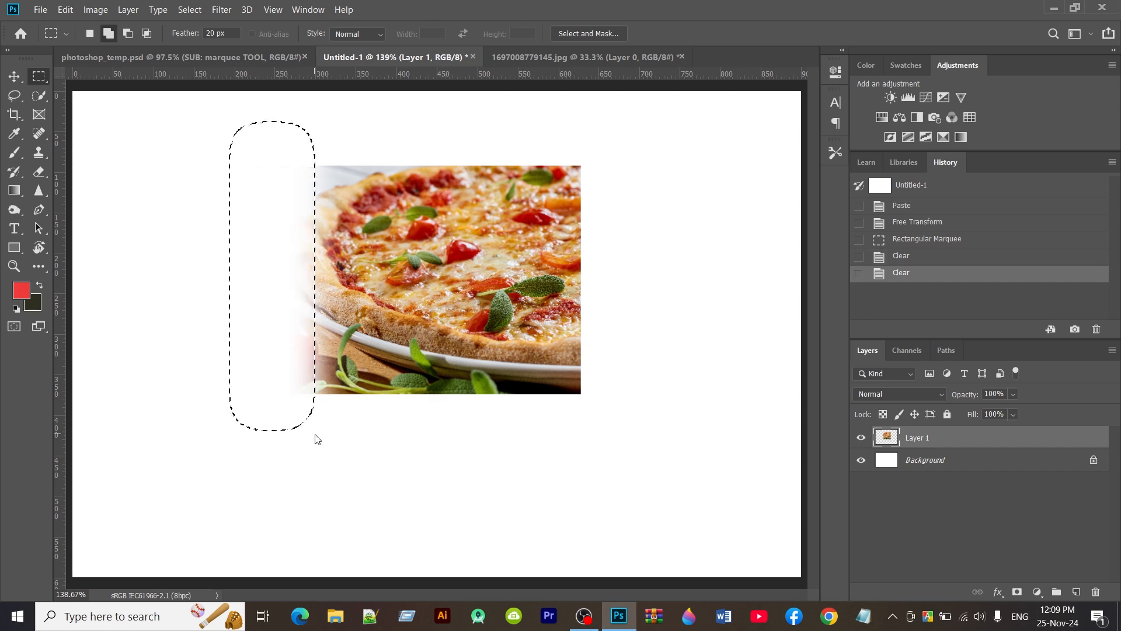
key(Delete)
key(Delete)
key(Delete)
key(Delete)
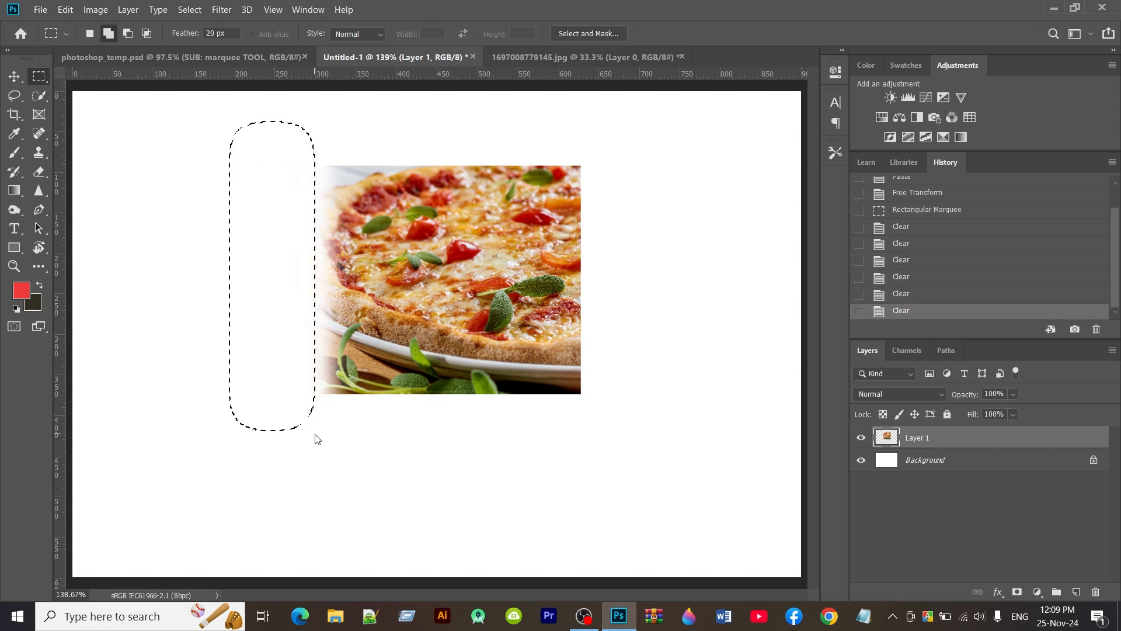
Add a tall feathered selection over the pasted image's right edge, clear it three times and deselect
drag(542, 120, 640, 463)
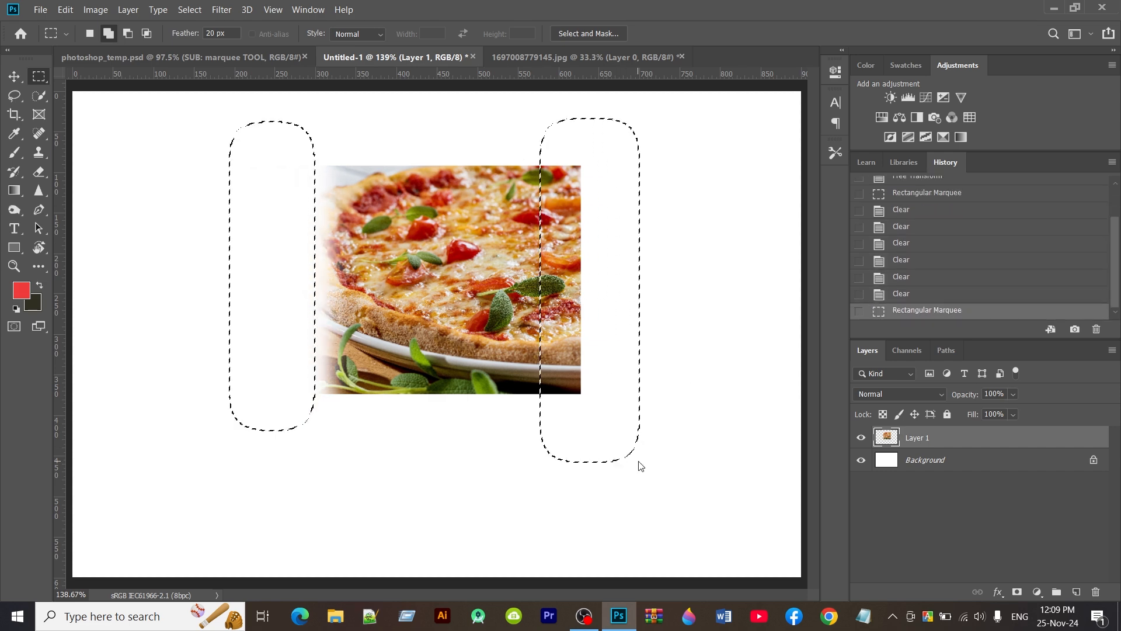
key(Delete)
key(Delete)
key(Delete)
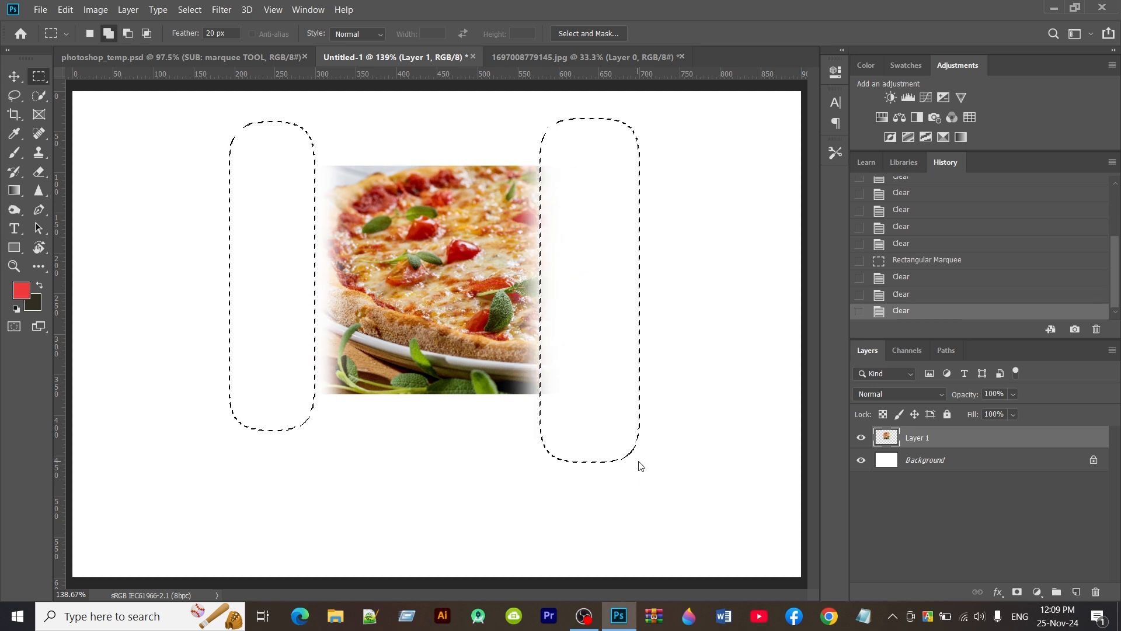
key(ctrl+d)
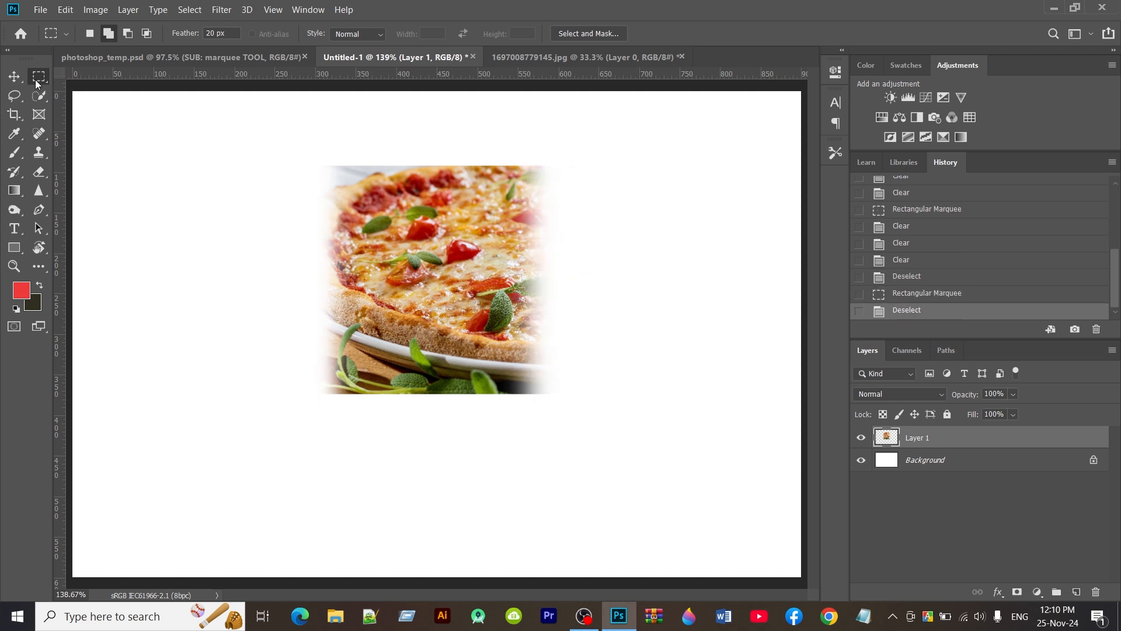